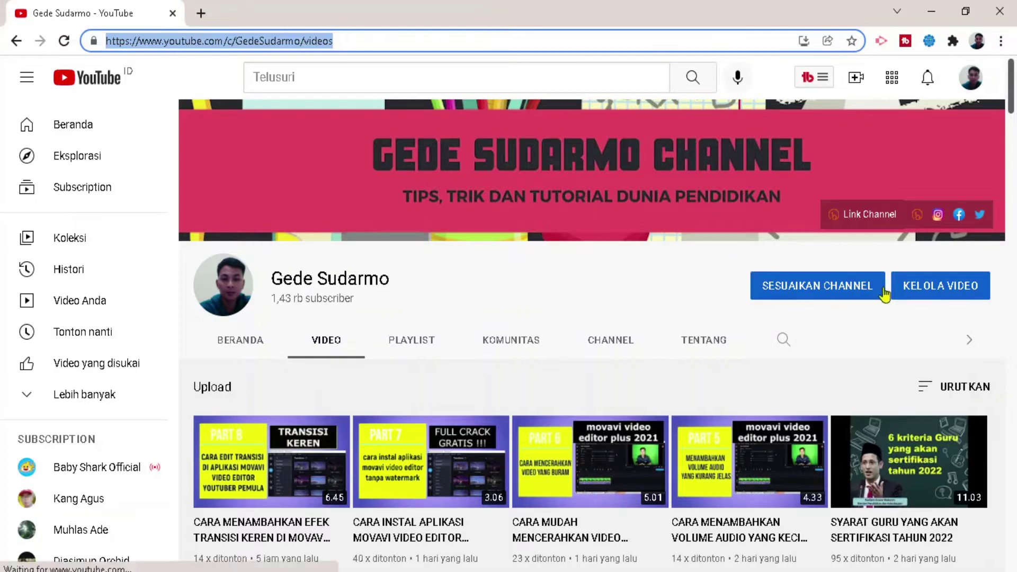
left_click_drag(1012, 106, 1011, 127)
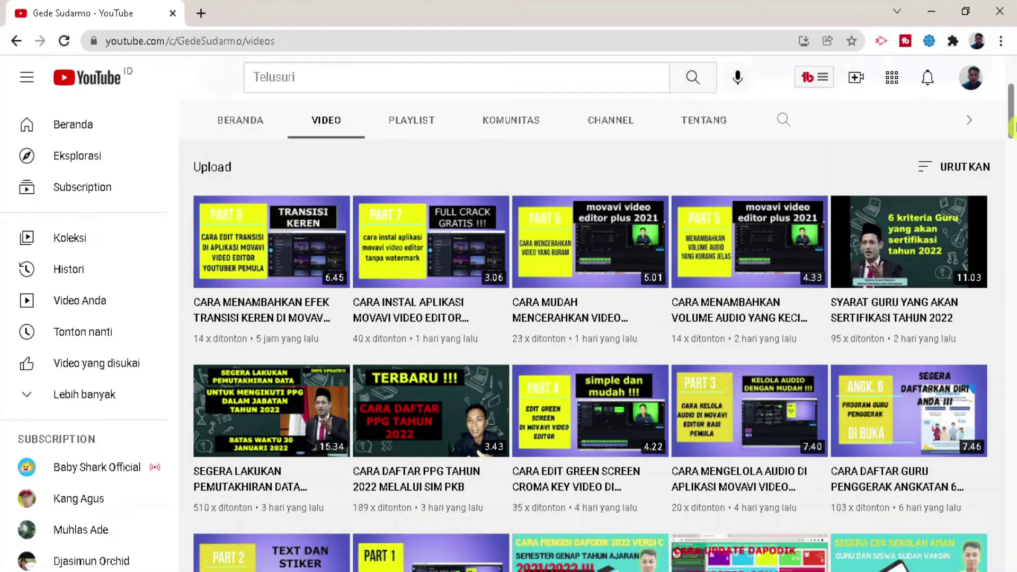
mouse_move(1012, 127)
left_mouse_down()
mouse_move(1012, 112)
mouse_move(1012, 121)
left_mouse_up()
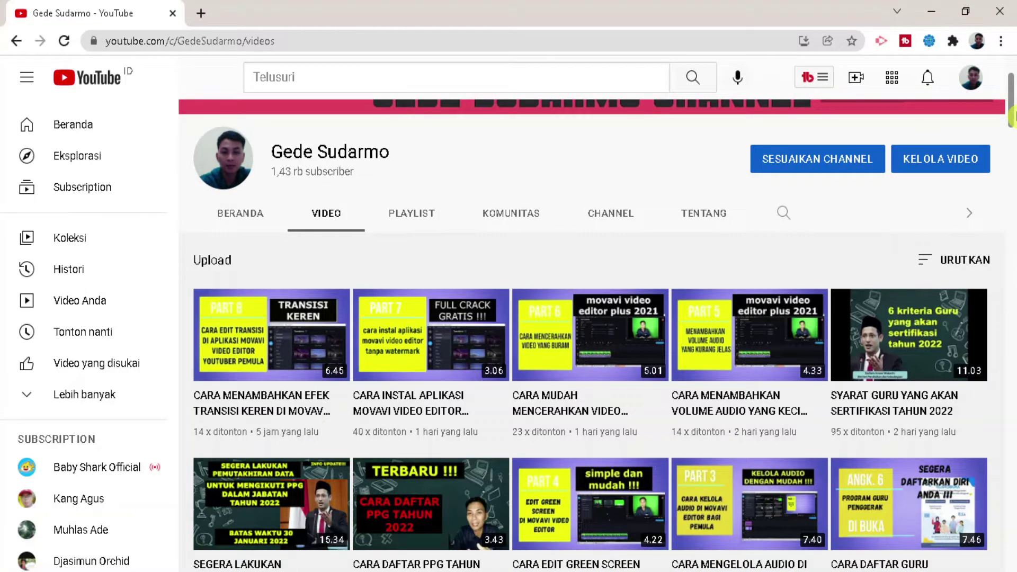
left_click_drag(1012, 116, 1013, 77)
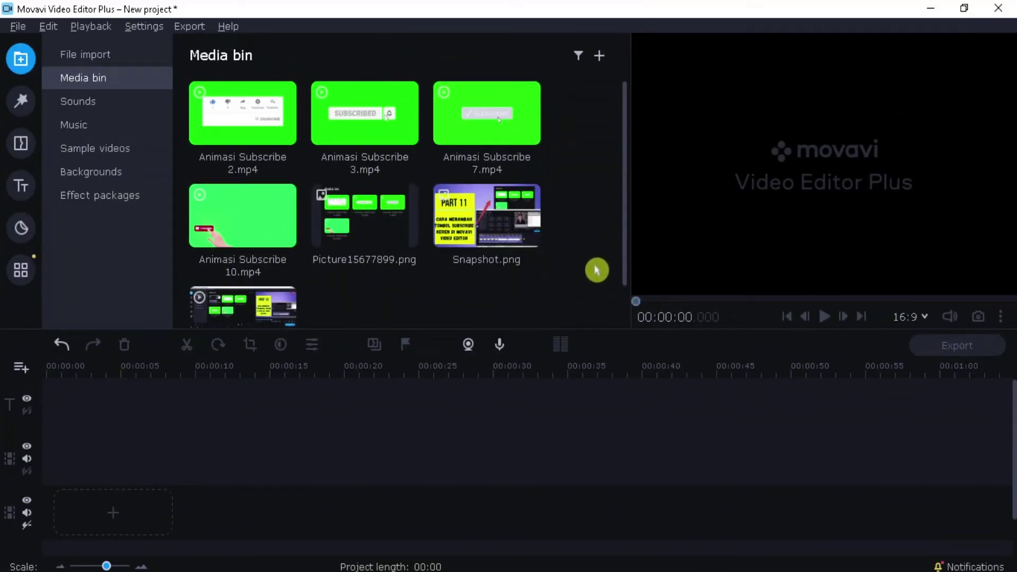
left_click_drag(493, 225, 43, 441)
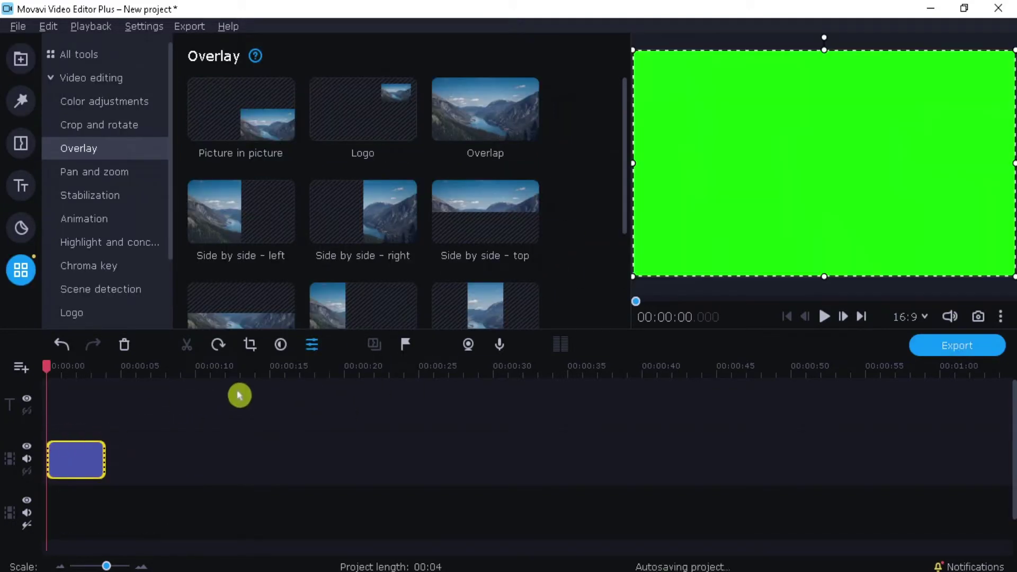
left_click(20, 62)
left_click_drag(261, 323, 107, 444)
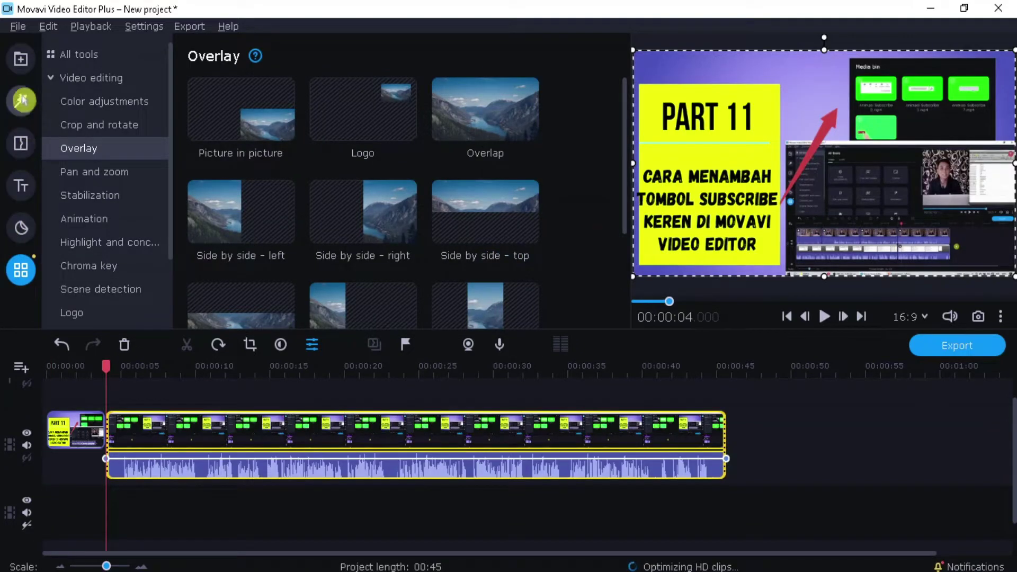
- Insert the City sample video between the snapshot and the recording, and split the recording at about 00:00:34
left_click(21, 59)
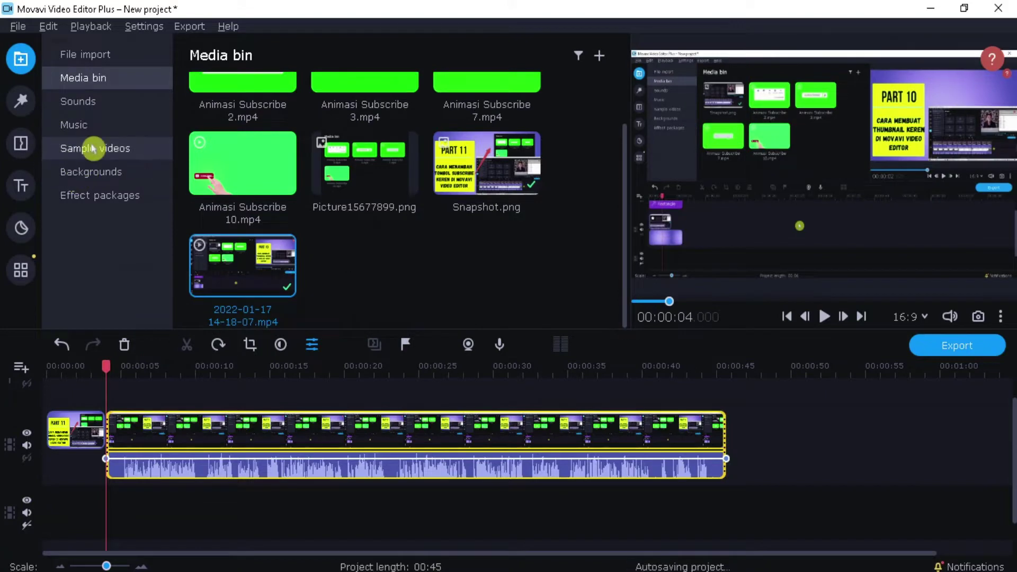
left_click(79, 148)
left_click_drag(338, 217, 99, 415)
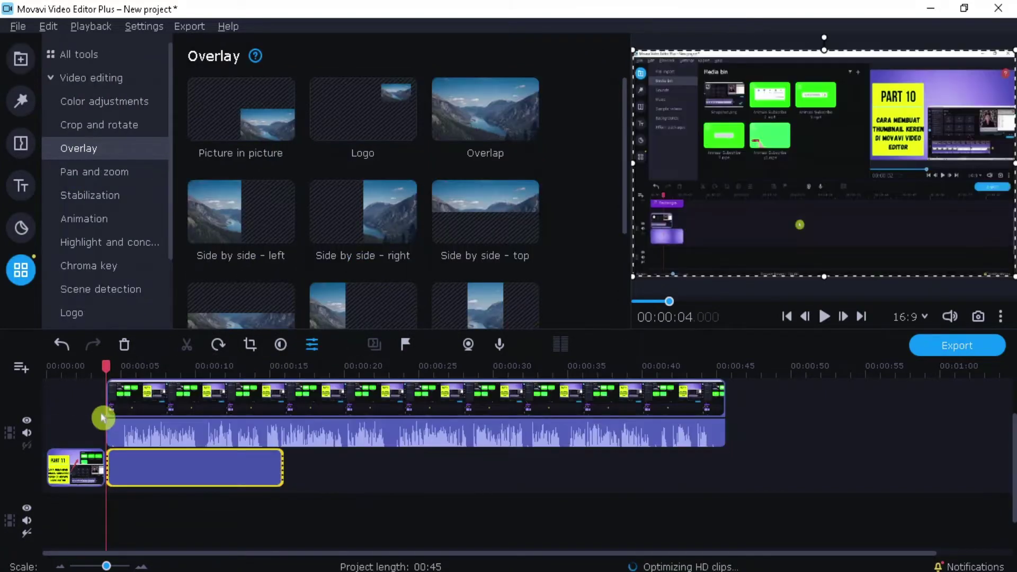
left_click_drag(154, 413, 306, 443)
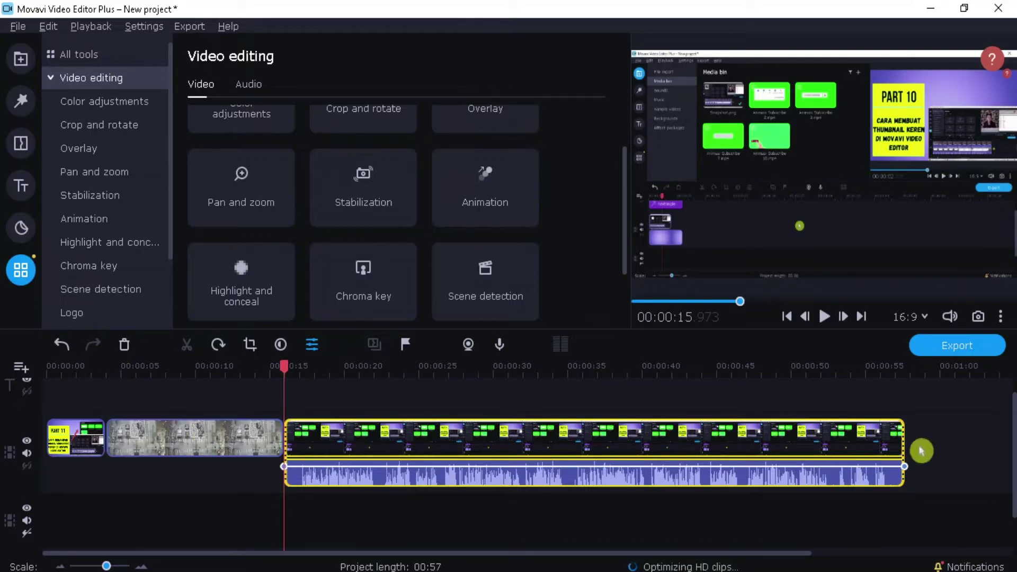
left_click(557, 430)
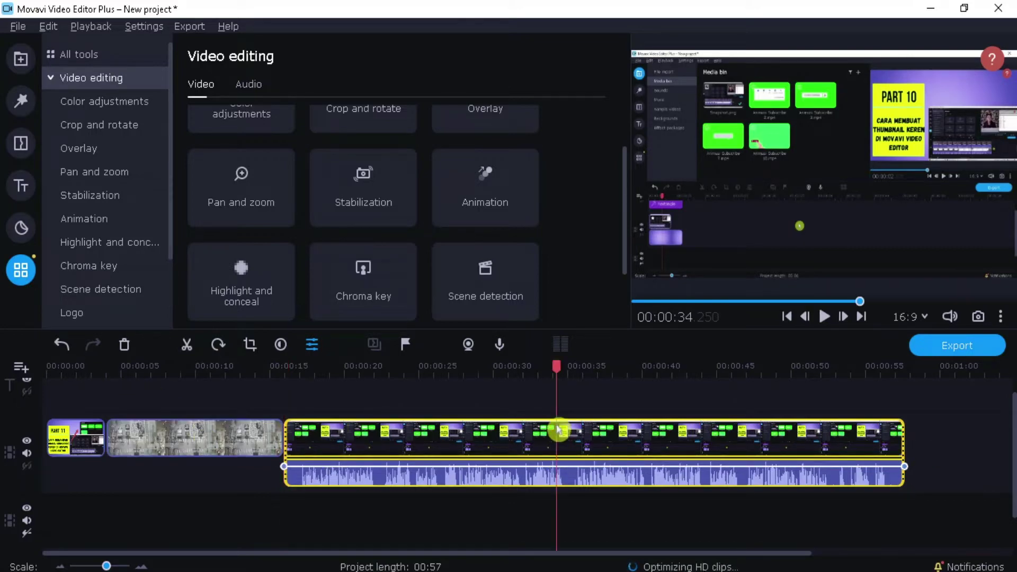
left_click(186, 348)
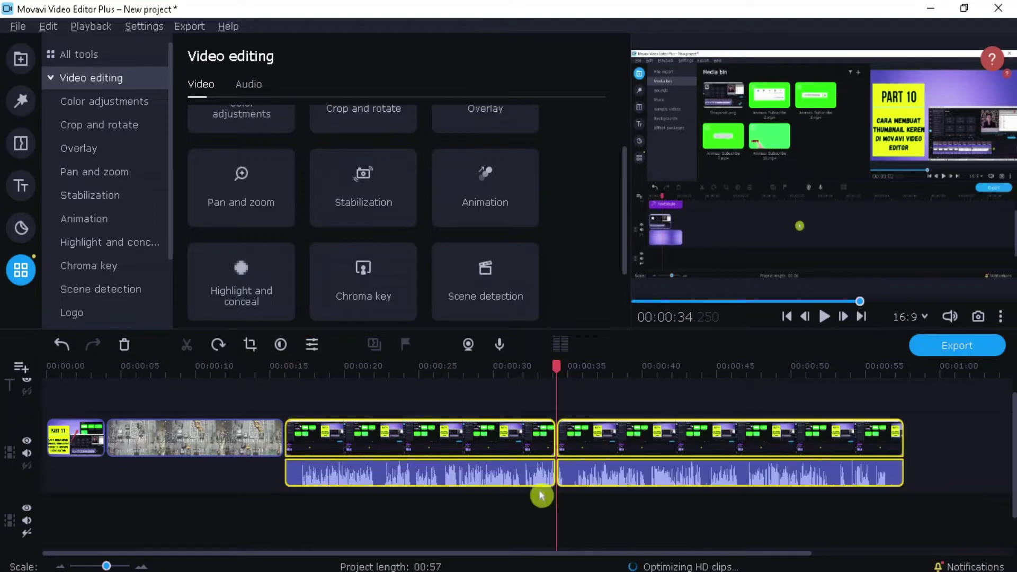
- Try to place Animasi Subscribe 2.mp4 over the City clip at about 00:00:08, and undo the placement
left_click(22, 68)
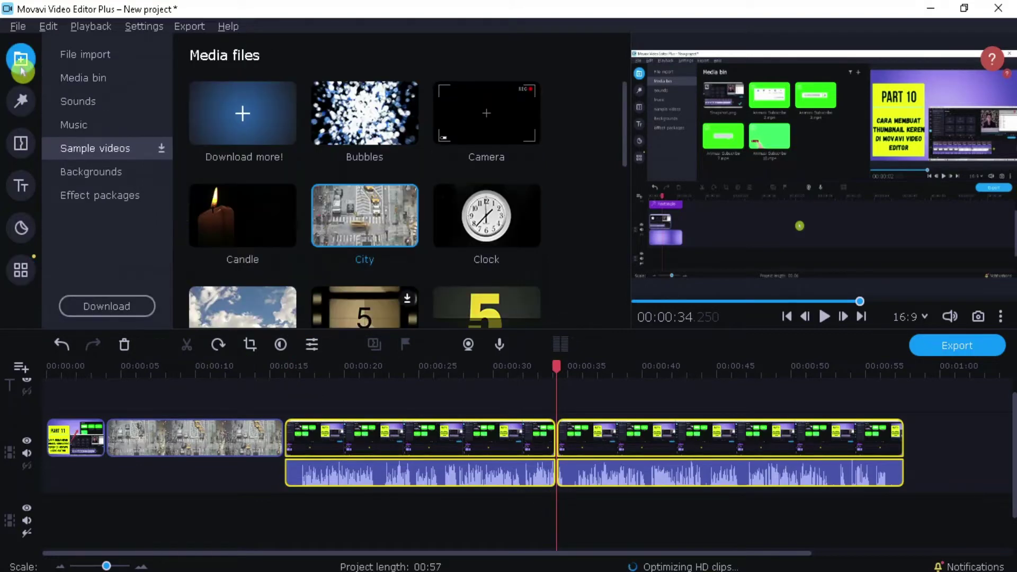
left_click(82, 77)
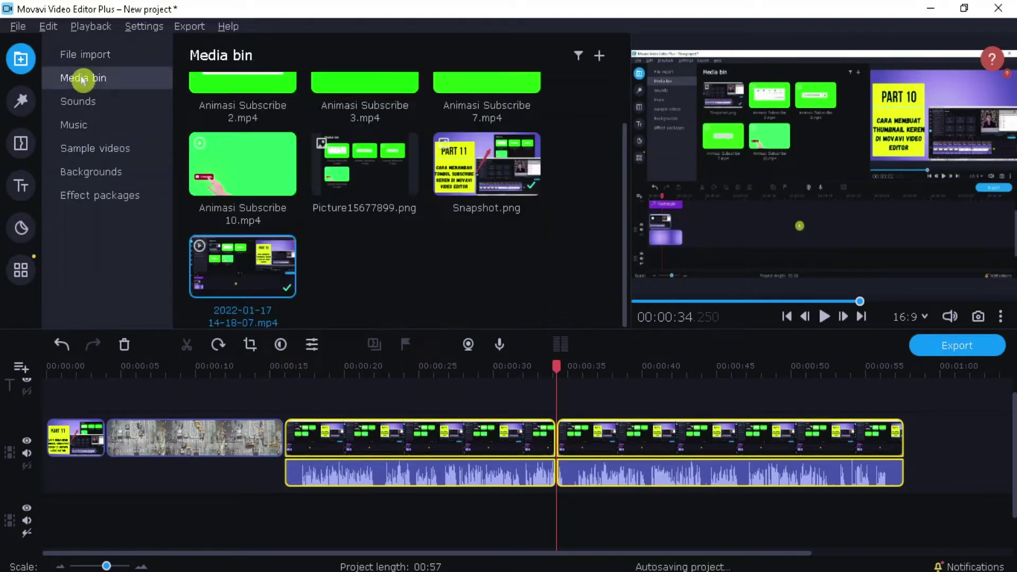
left_click_drag(626, 142, 624, 84)
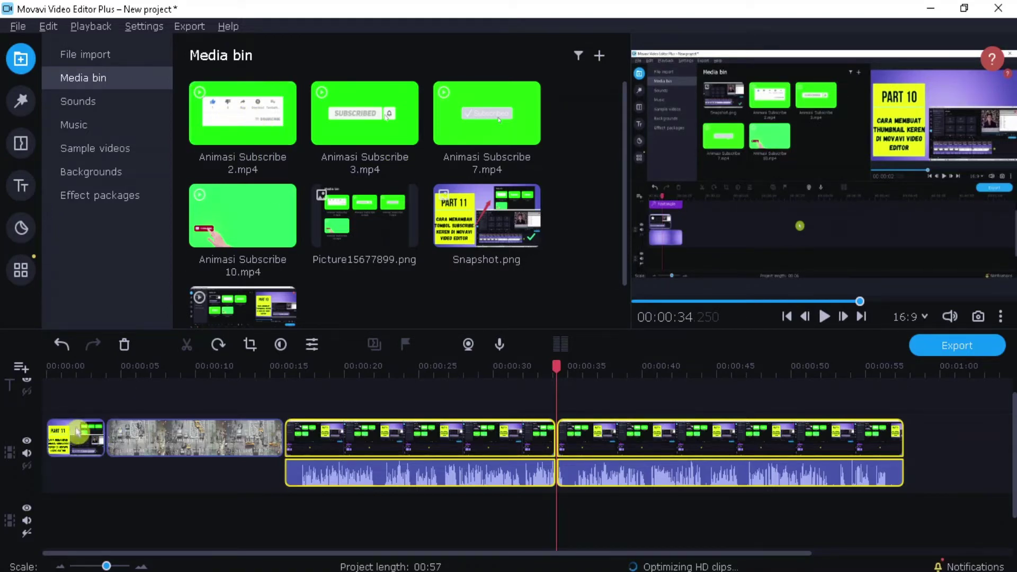
left_click(178, 432)
mouse_move(179, 366)
left_mouse_down()
mouse_move(145, 365)
mouse_move(171, 366)
left_mouse_up()
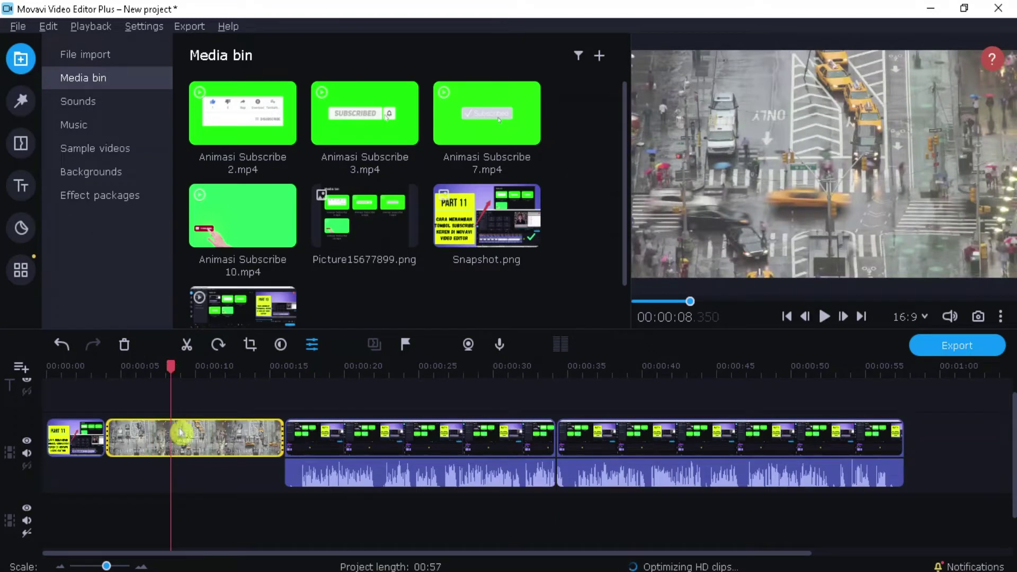
left_click_drag(229, 108, 171, 390)
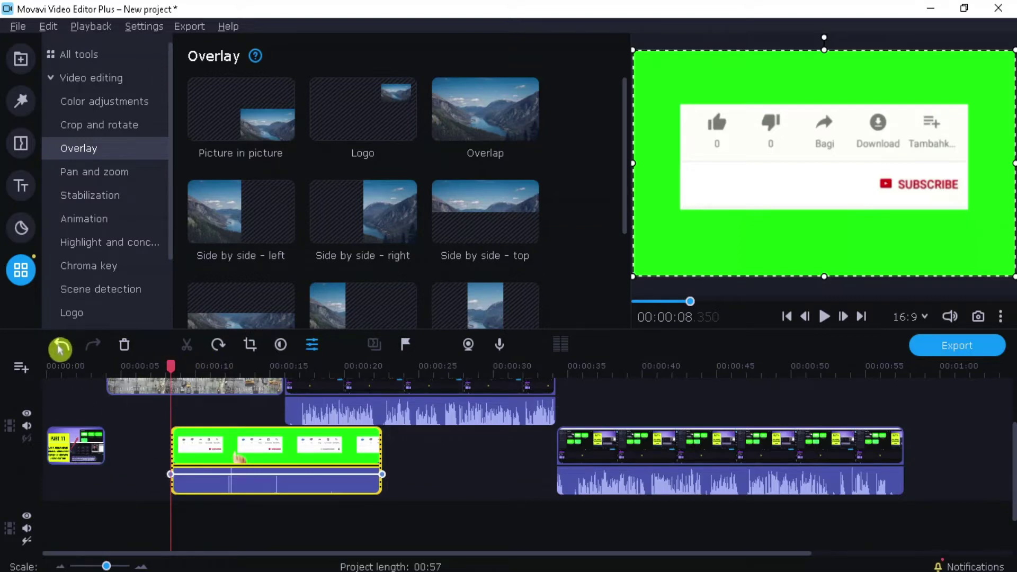
left_click(60, 347)
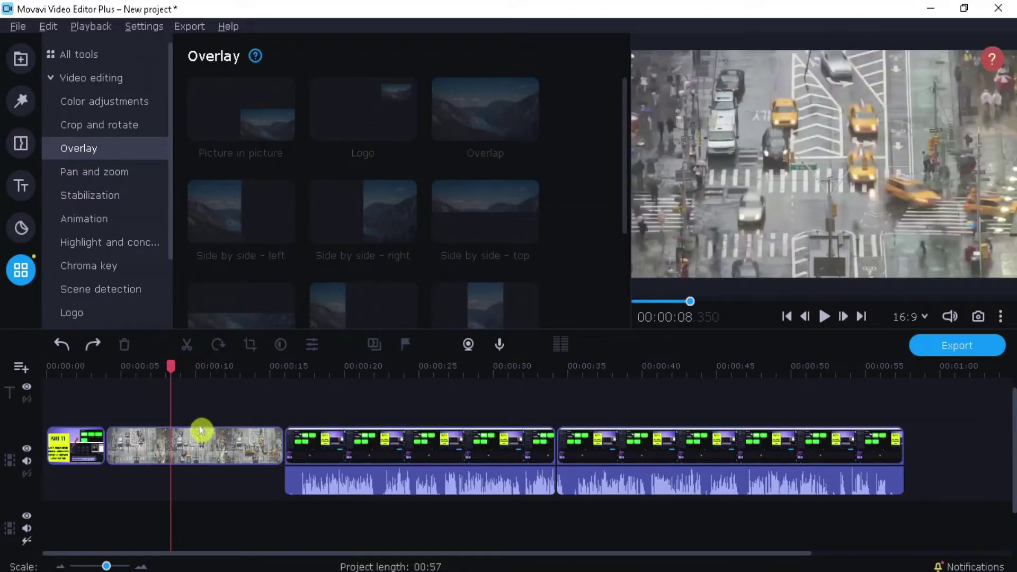
- Add a video track and position Animasi Subscribe 2.mp4 above the City clip, starting at 00:00:04
left_click(25, 372)
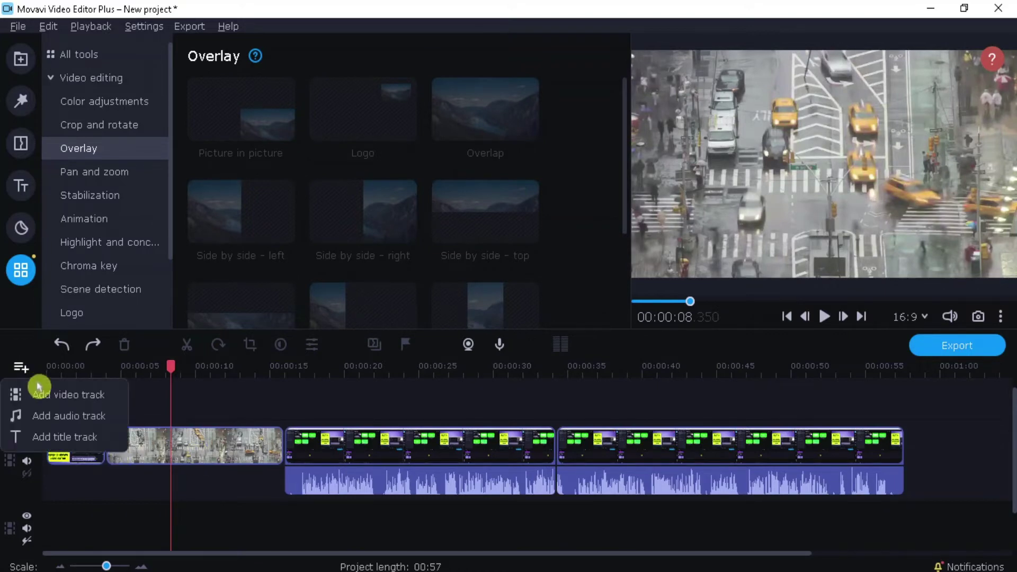
left_click(73, 395)
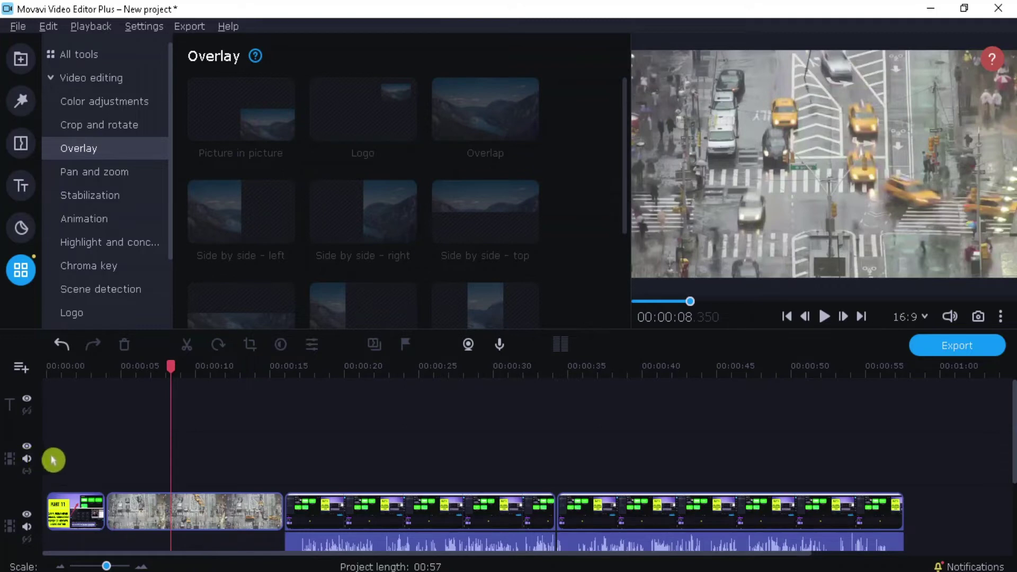
left_click(21, 58)
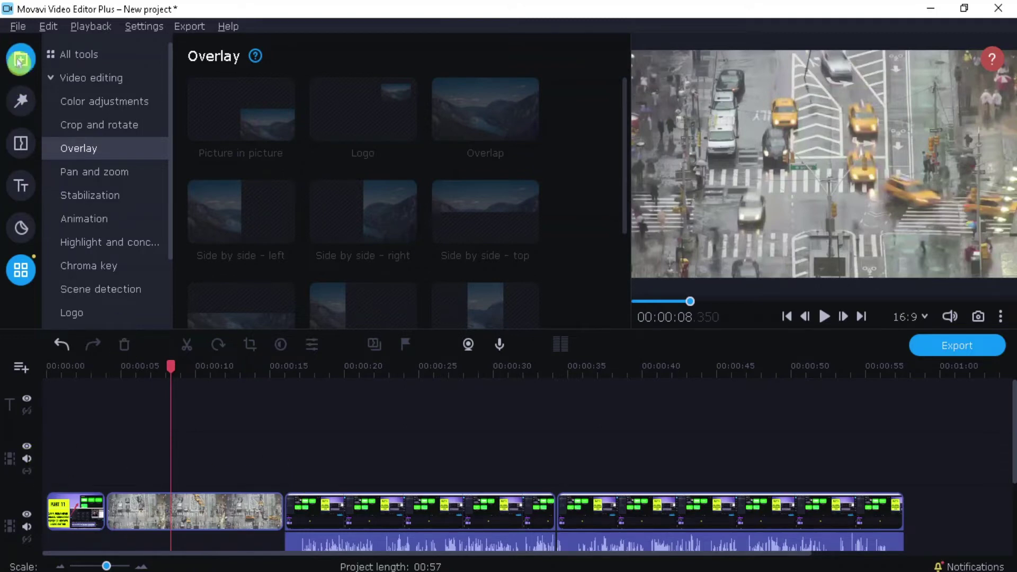
left_click_drag(241, 105, 173, 415)
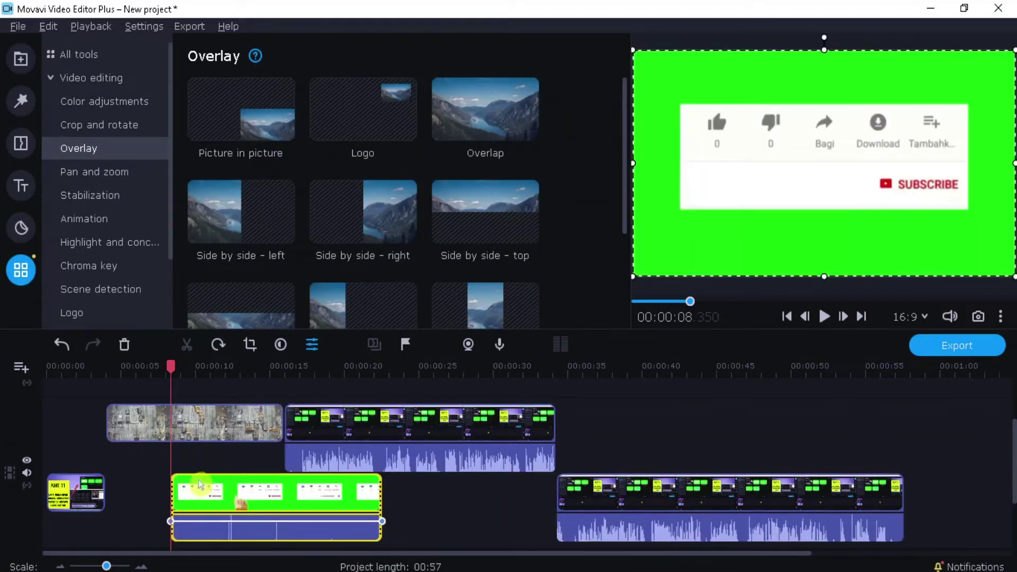
left_click_drag(214, 496, 142, 453)
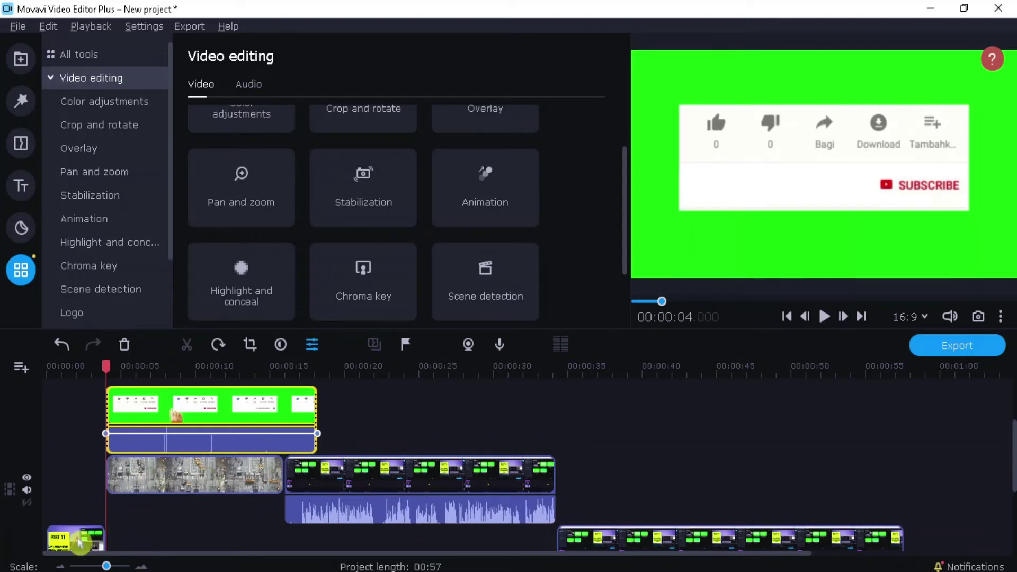
- Move the snapshot and the second part of the recording back onto the track with the City clip
left_click_drag(80, 541, 76, 473)
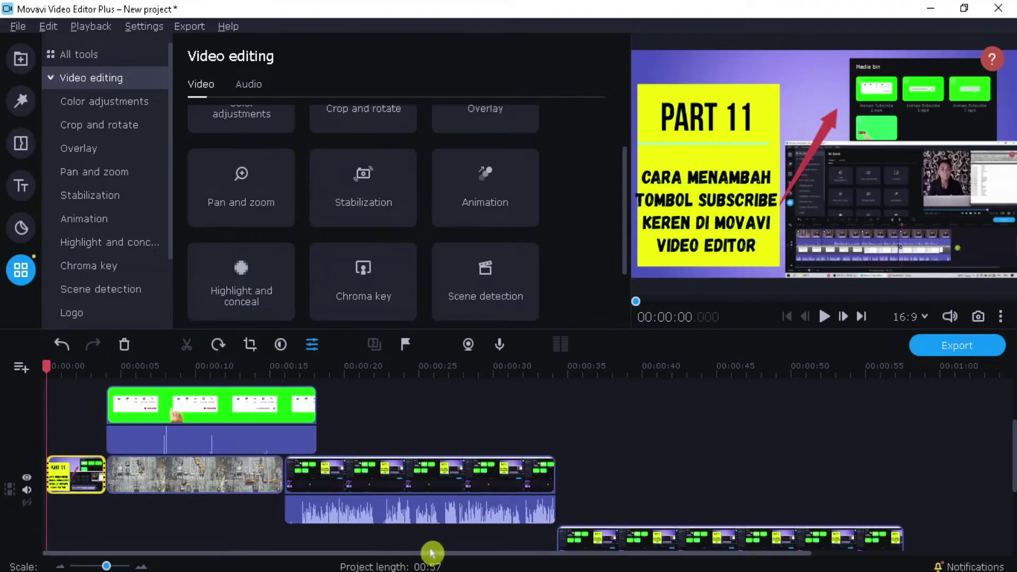
left_click_drag(569, 541, 574, 475)
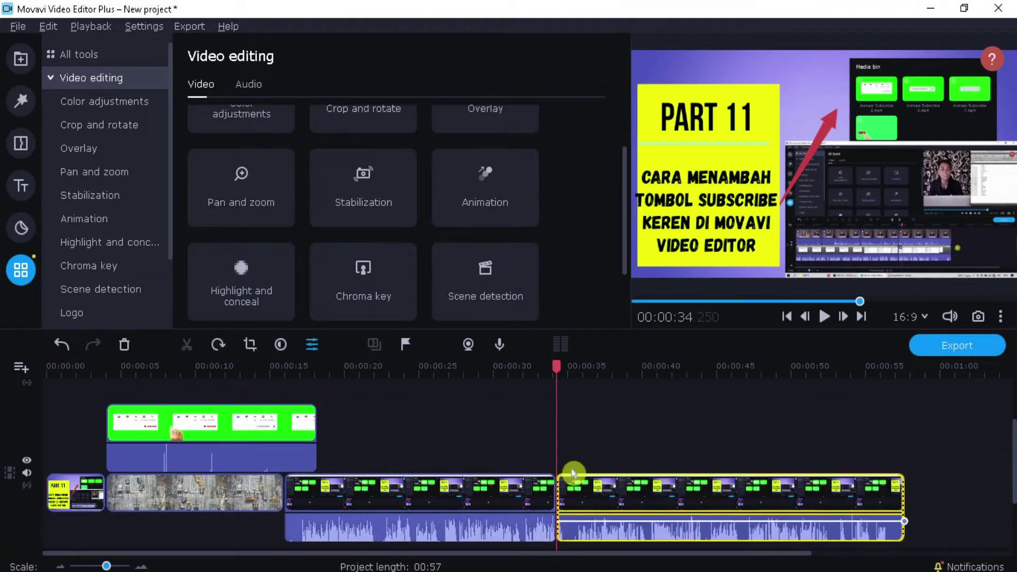
- Play the timeline from just before the subscribe animation to preview how it covers the City clip
left_click_drag(1011, 435, 1011, 485)
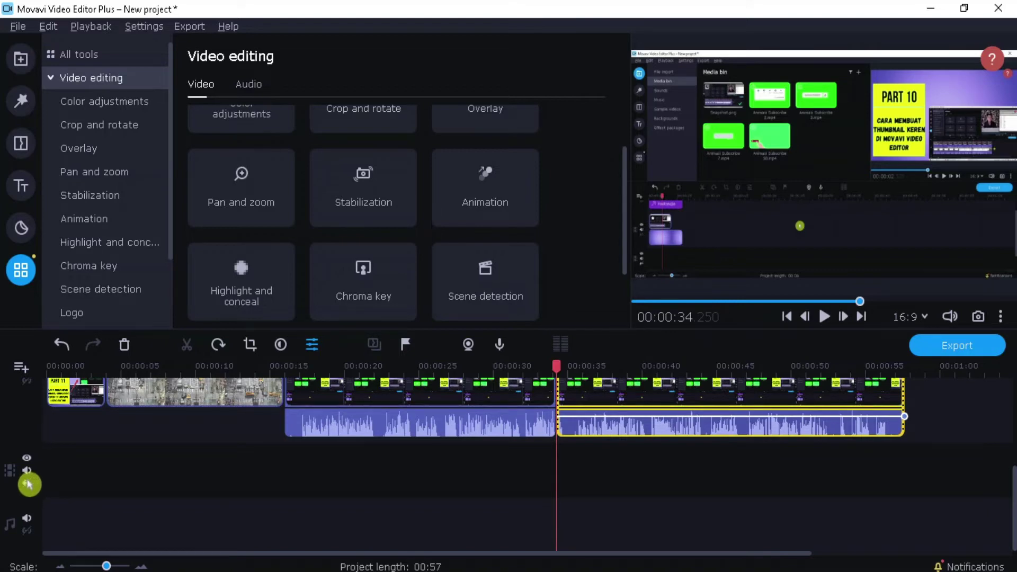
left_click_drag(1014, 494, 1012, 434)
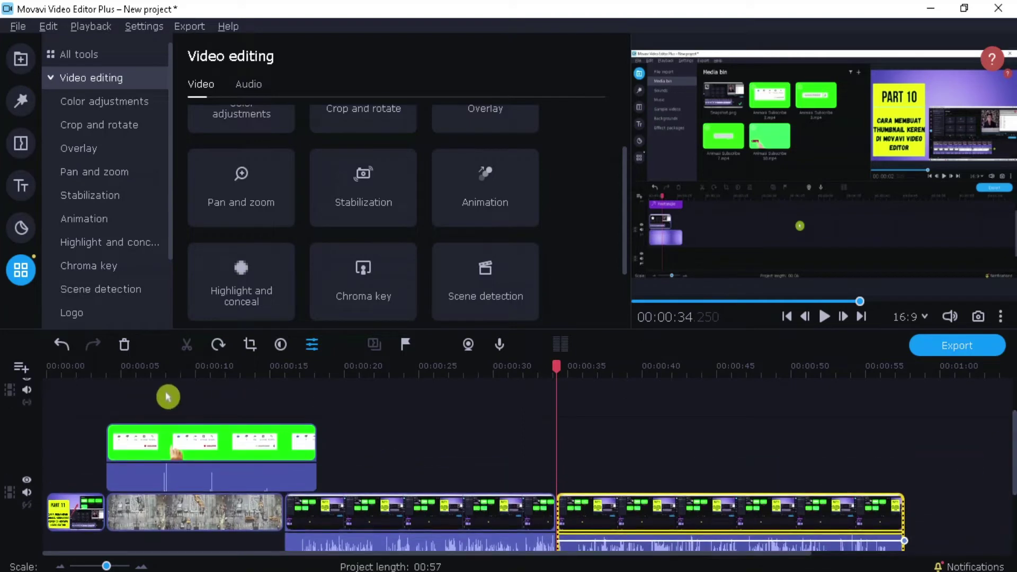
left_click(108, 366)
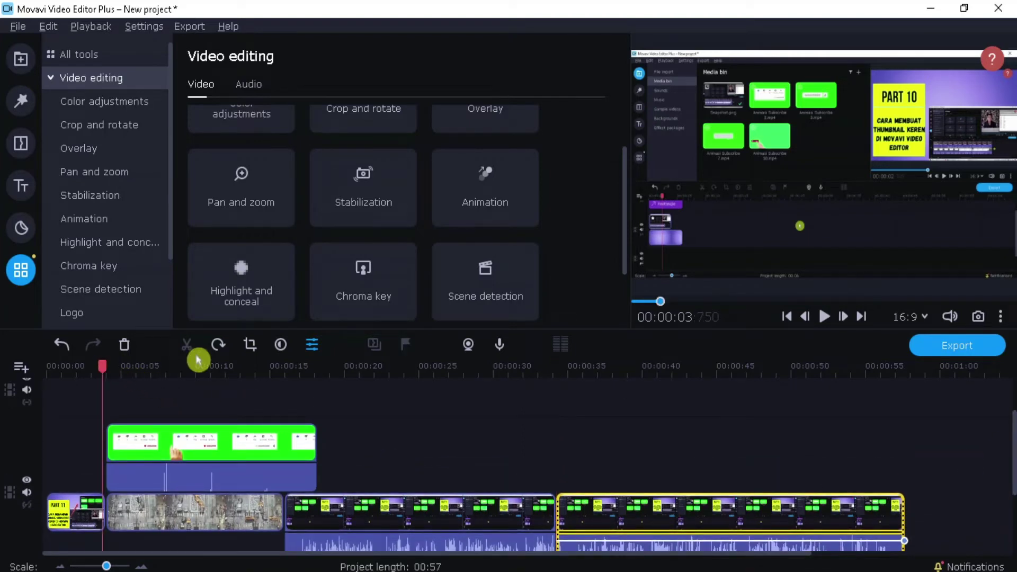
left_click(823, 317)
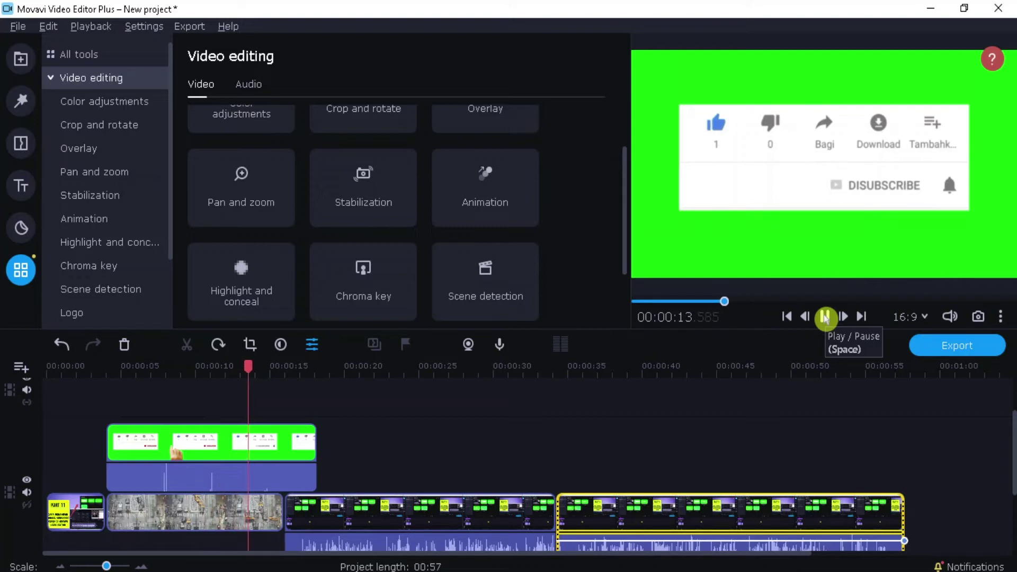
left_click(825, 317)
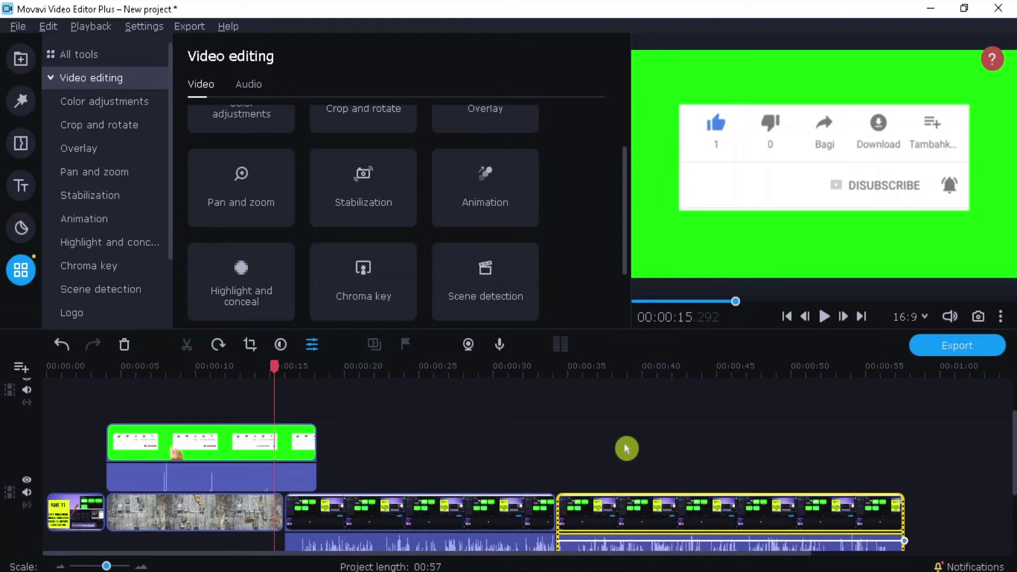
- Make the green background of the subscribe animation clip transparent with Chroma key by sampling the green from the preview
left_click(220, 448)
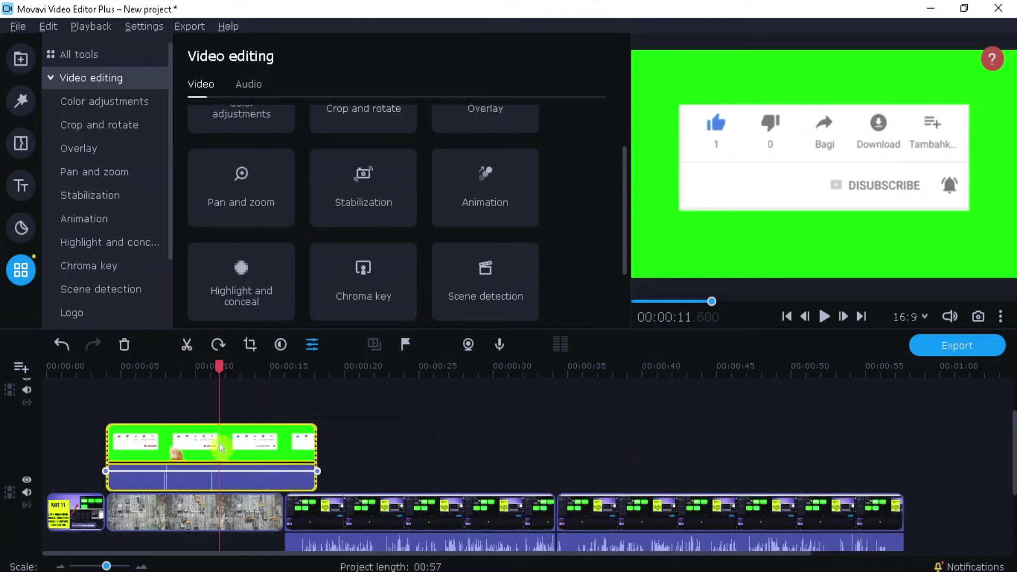
left_click(100, 267)
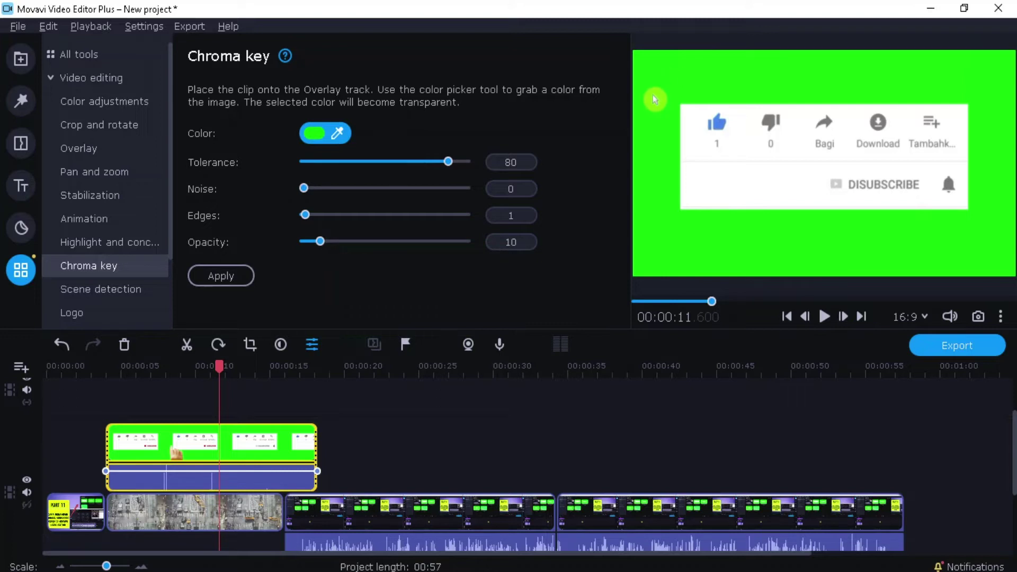
left_click(319, 137)
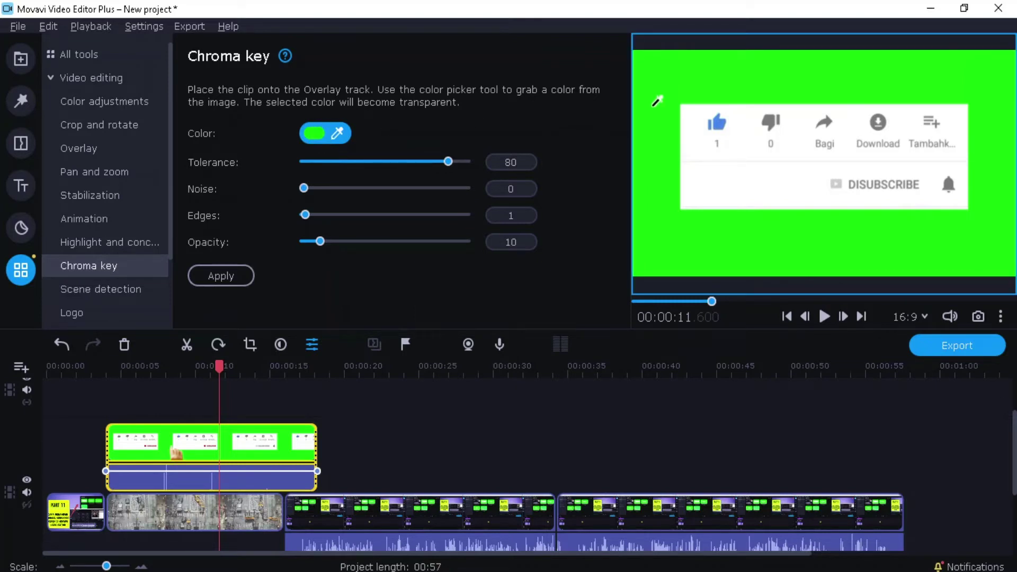
left_click(664, 83)
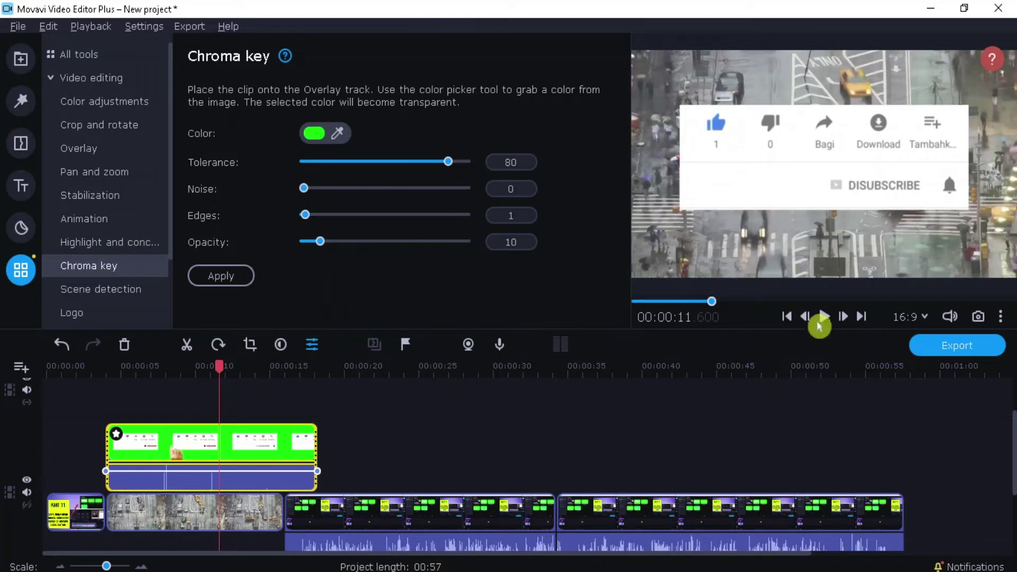
- Preview the keyed subscribe animation over the City clip from about 00:00:03
left_click(95, 364)
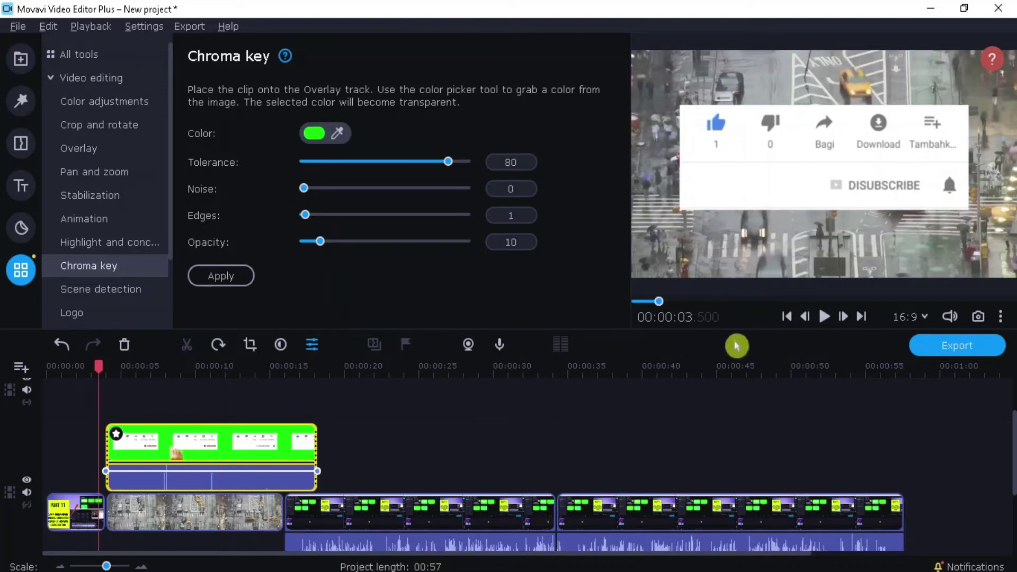
left_click(834, 318)
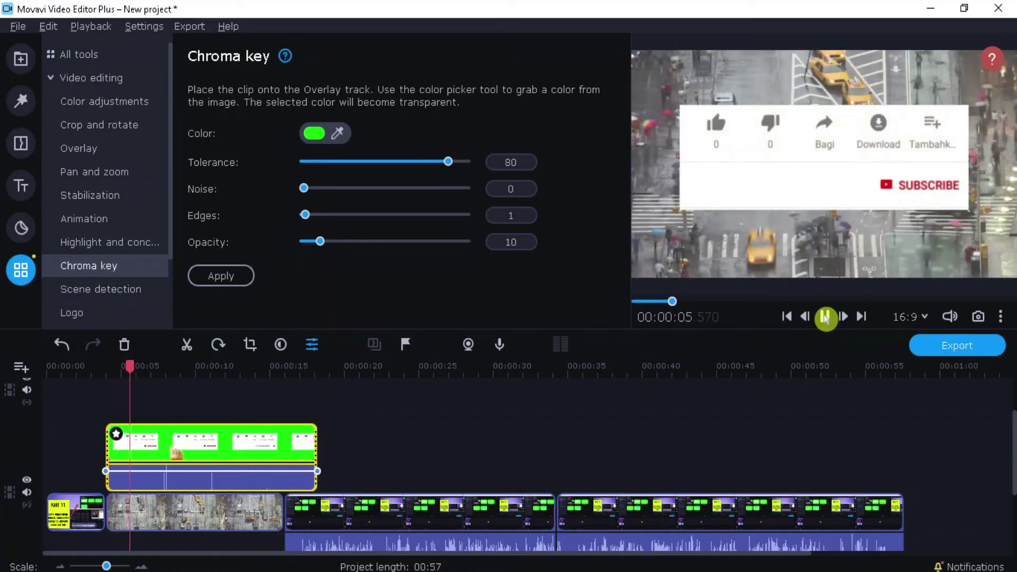
left_click(825, 317)
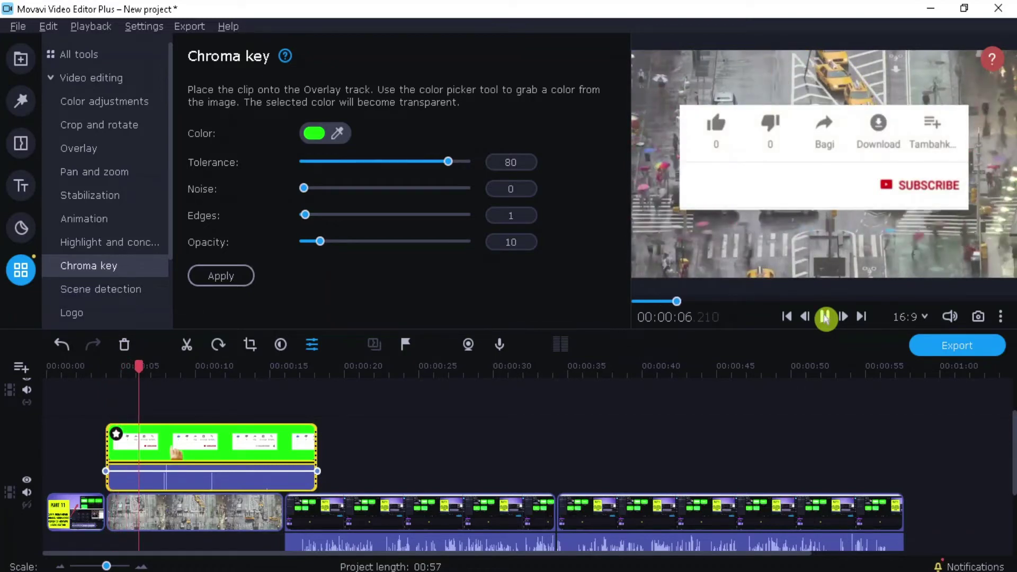
- Shrink the subscribe animation overlay to a small picture-in-picture in the lower-right corner of the City clip's frame
left_click(722, 227)
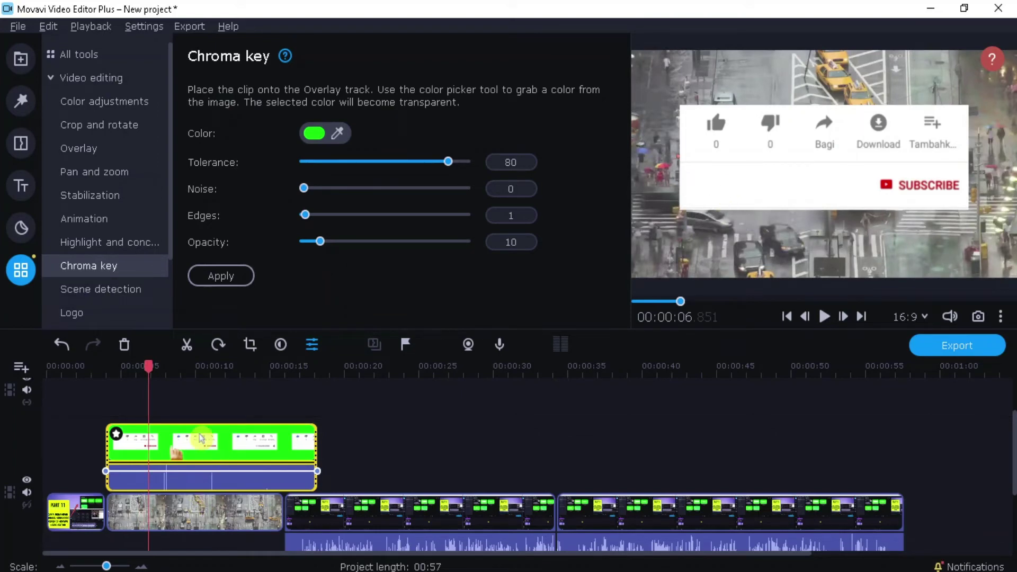
left_click(96, 151)
left_click_drag(635, 52, 926, 244)
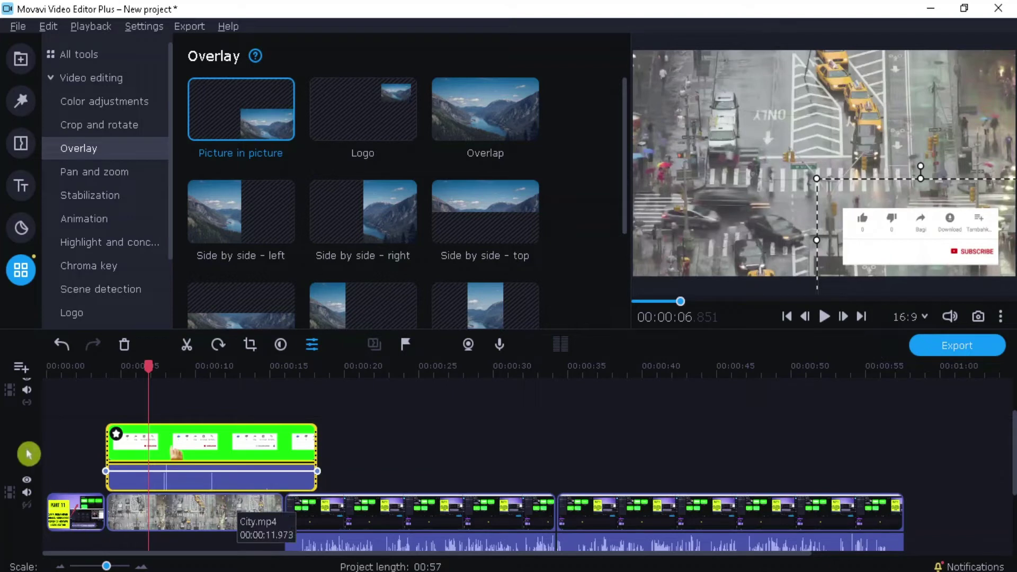
- Preview the resized subscribe animation from the start of the timeline and trim its end to match the end of the City clip
left_click(50, 369)
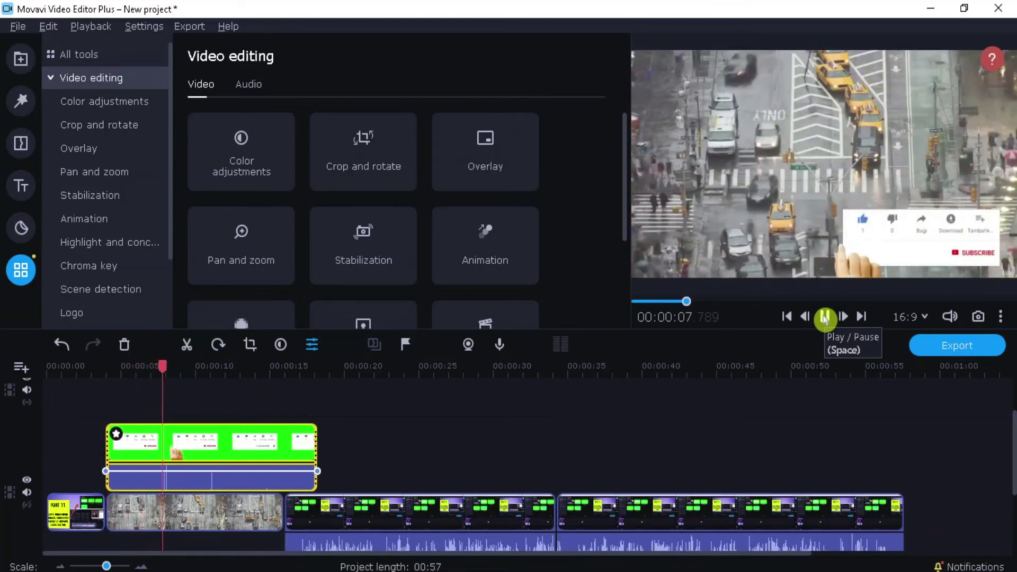
left_click(825, 317)
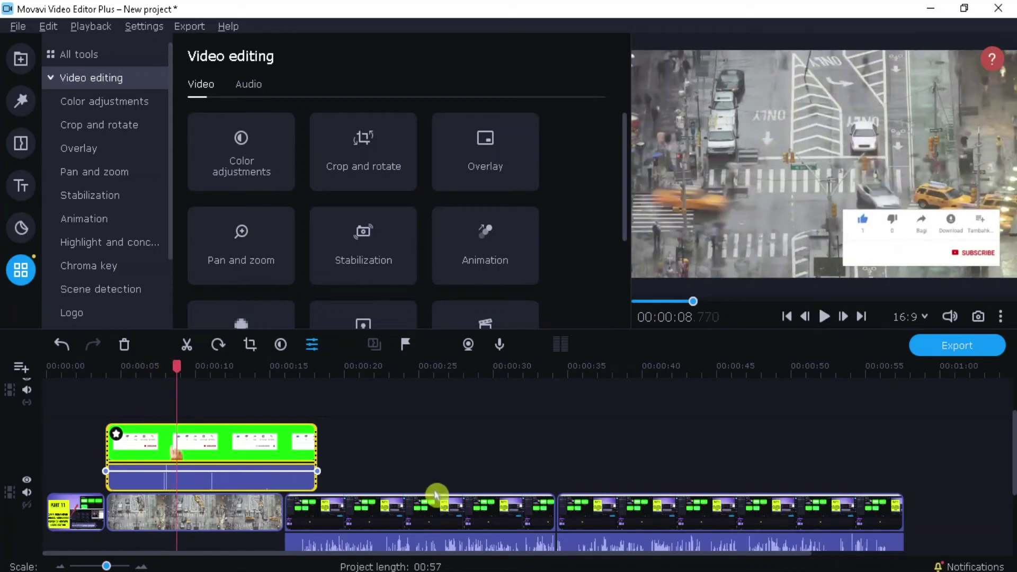
left_click_drag(315, 456, 282, 456)
- Add Animasi Subscribe 3.mp4 to the overlay track above the first part of the recording, starting at about 00:00:24
left_click(335, 516)
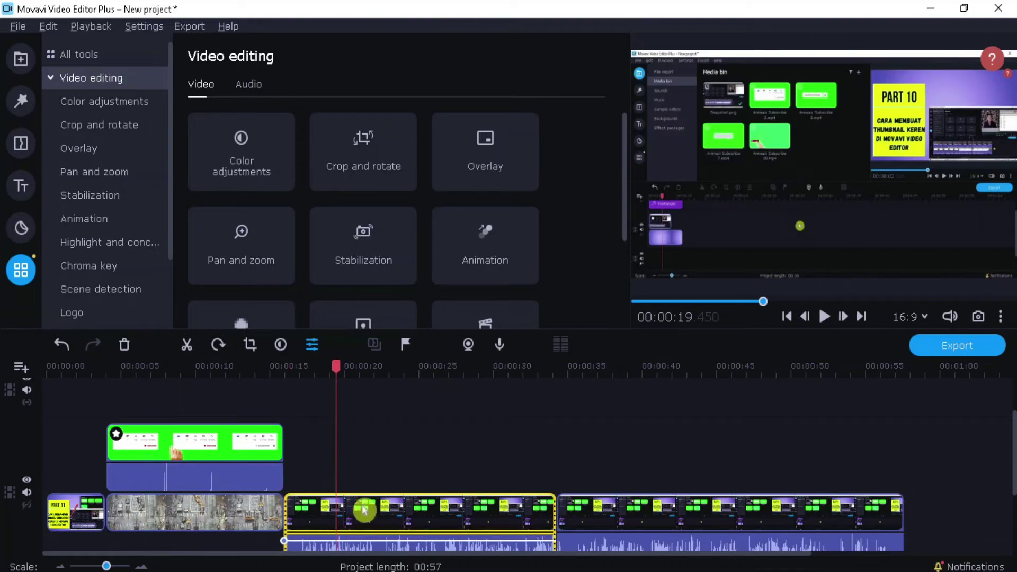
left_click(20, 62)
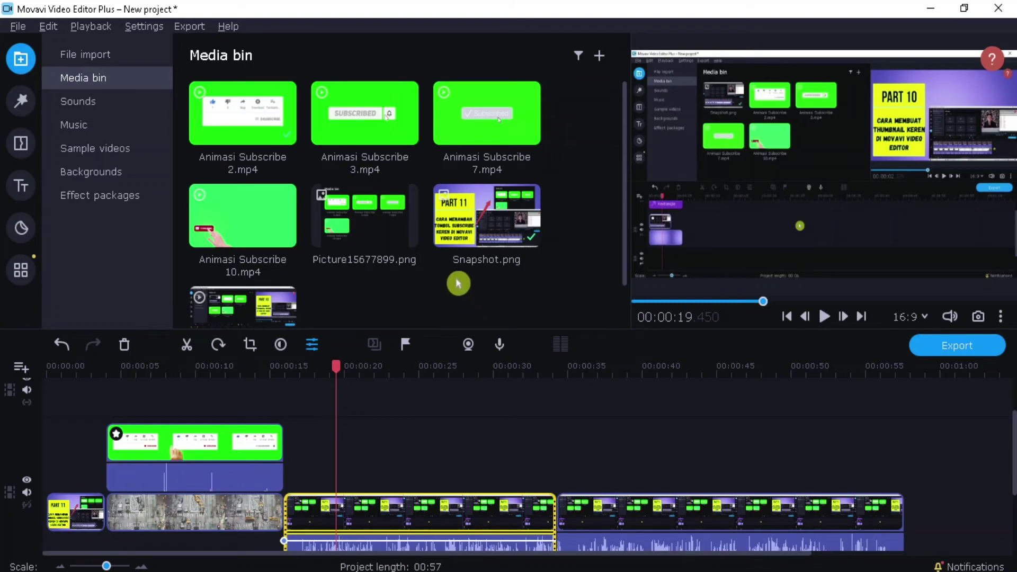
left_click(370, 126)
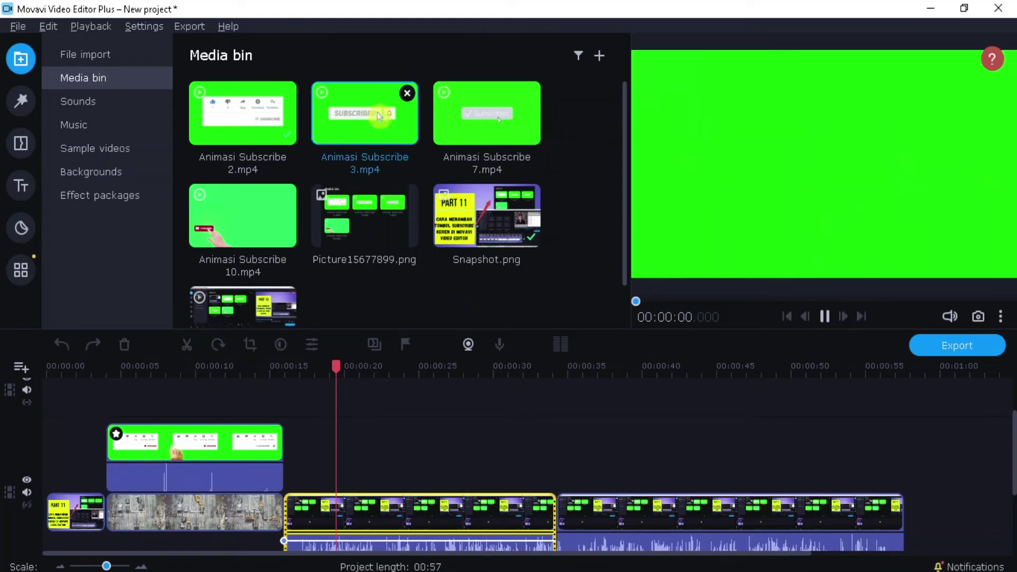
left_click_drag(336, 365, 404, 365)
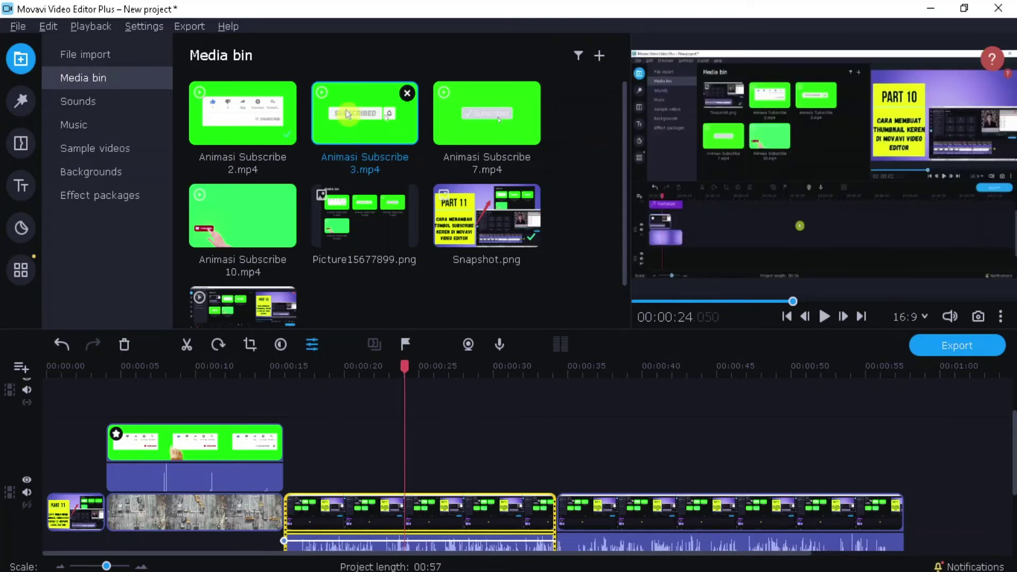
left_click_drag(358, 110, 407, 437)
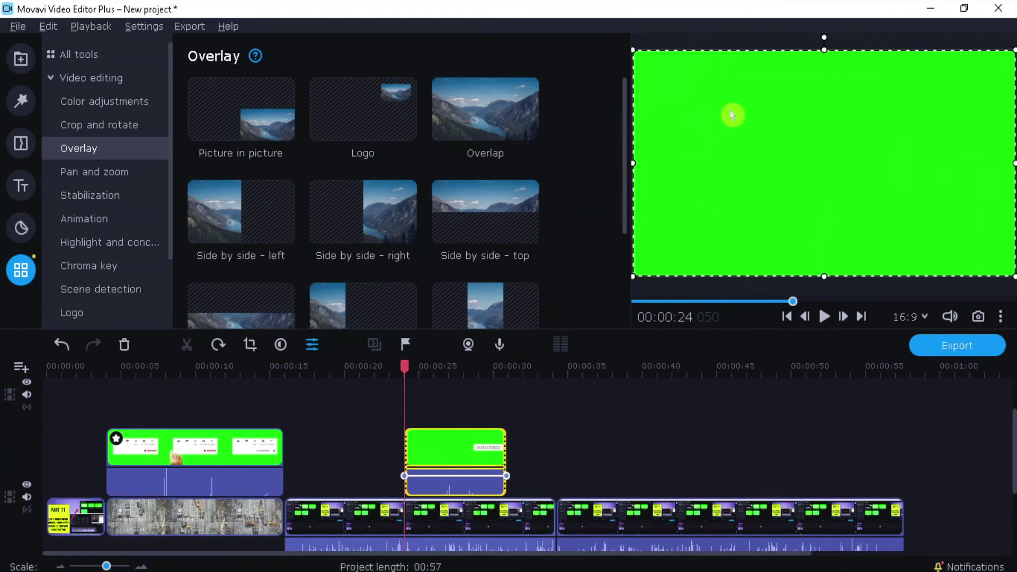
- Remove the green background of the Animasi Subscribe 3 clip with Chroma key by sampling its green, and preview it over the recording
left_click(119, 268)
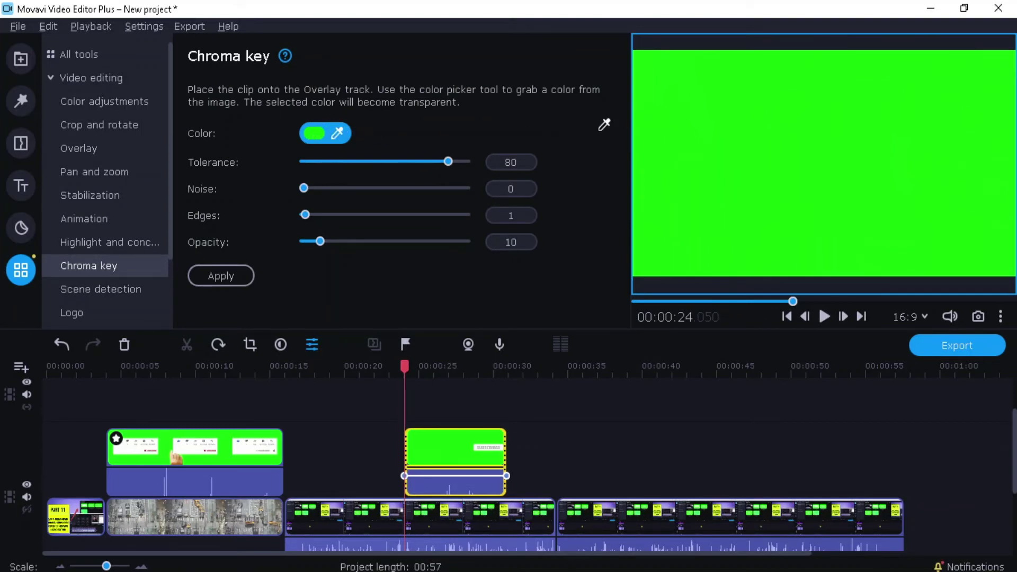
left_click(673, 121)
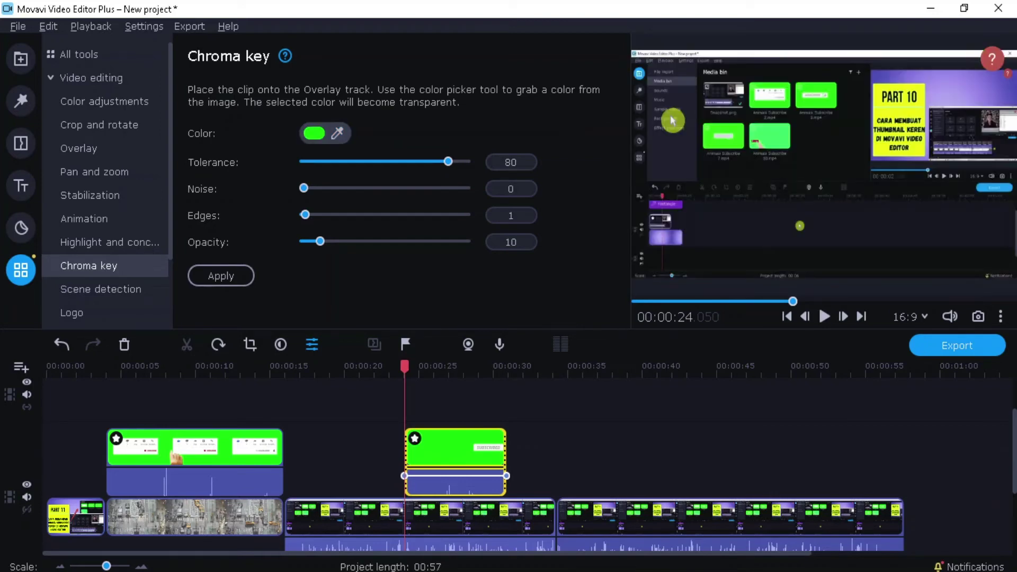
left_click(228, 279)
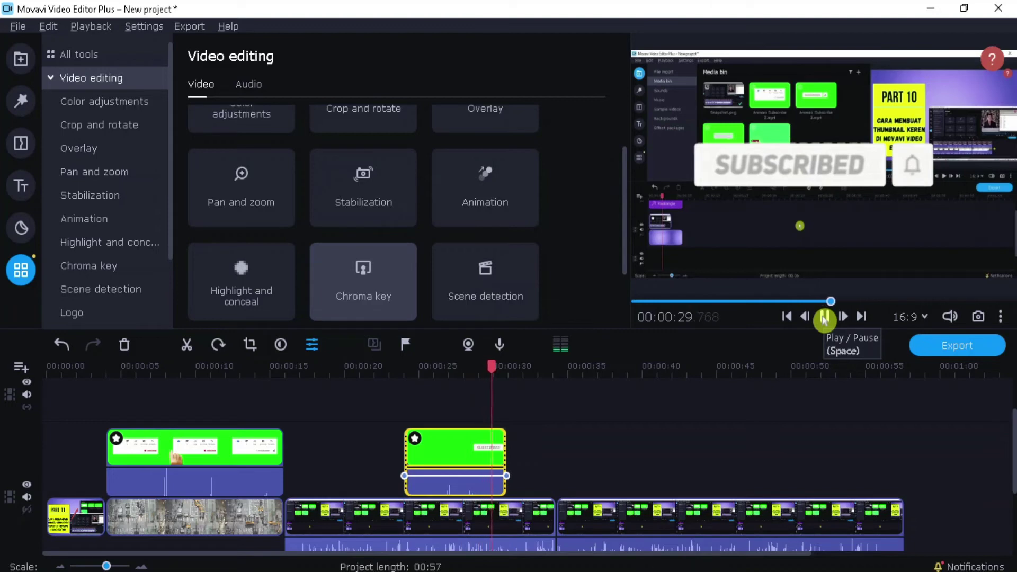
left_click(824, 318)
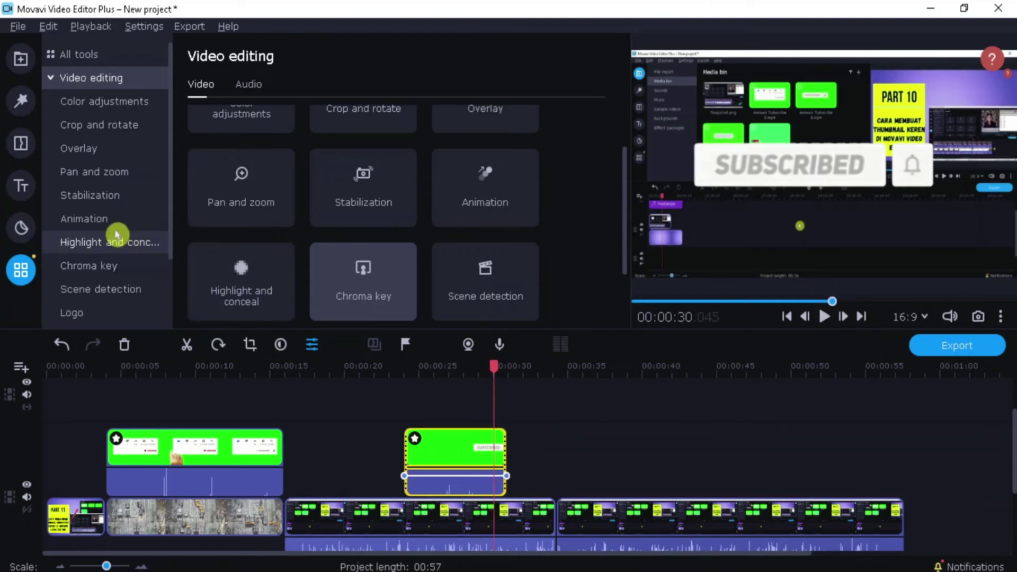
- Shrink the Animasi Subscribe 3 overlay, place it in the lower middle of the frame, and preview it from just before the clip
left_click(106, 149)
left_click_drag(634, 51, 814, 158)
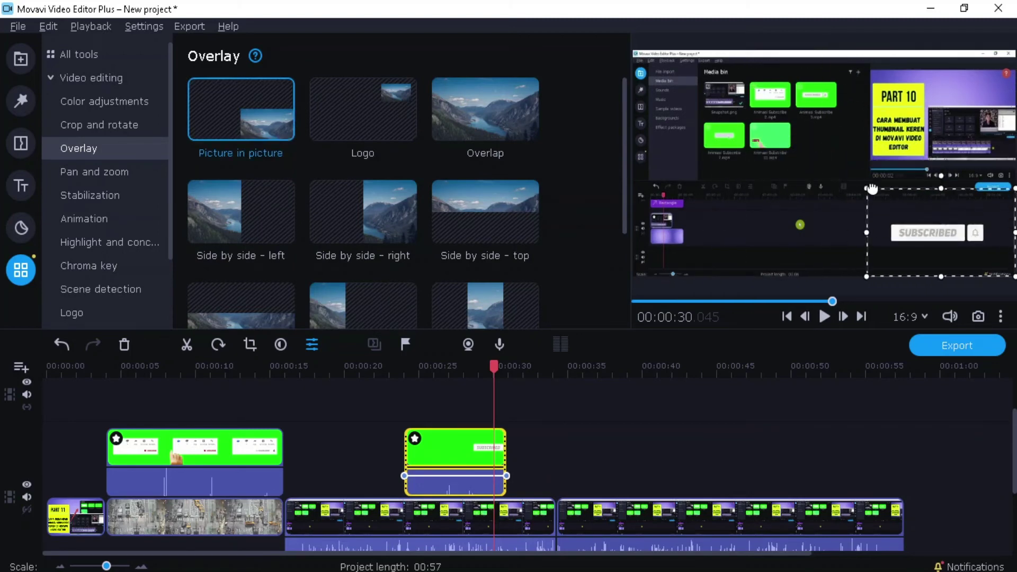
left_click(821, 188)
left_click_drag(876, 208, 822, 201)
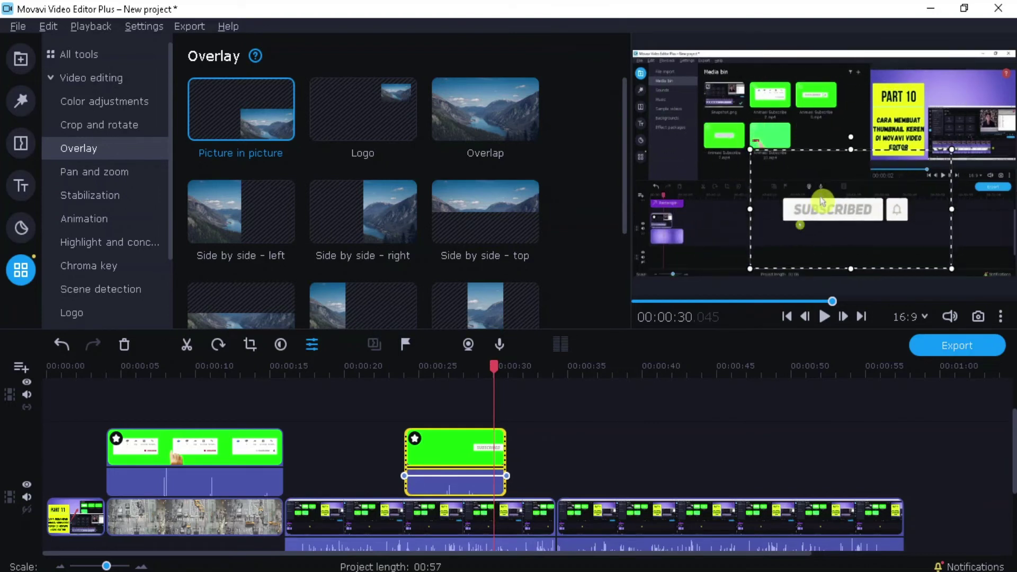
left_click(386, 370)
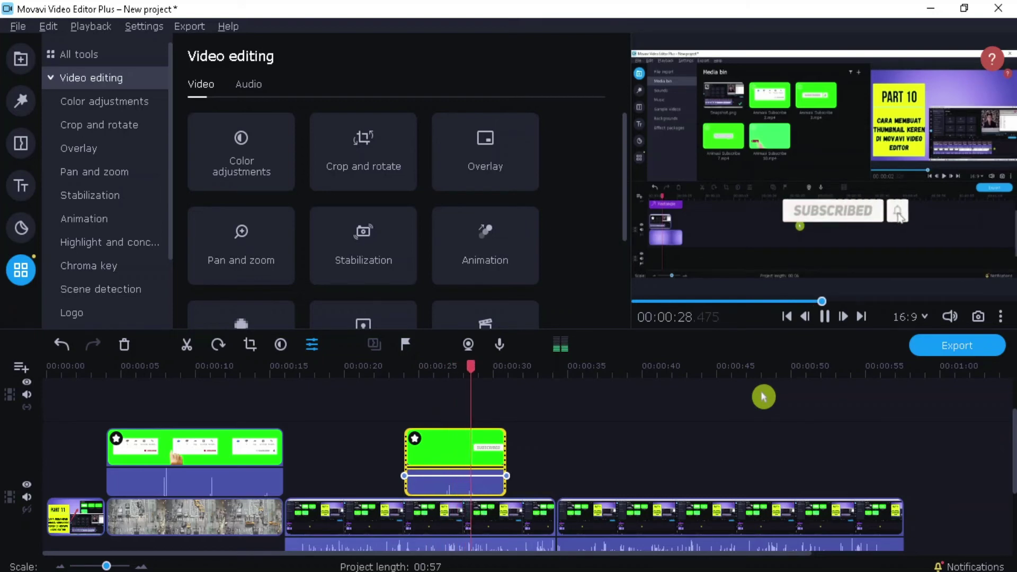
left_click(825, 320)
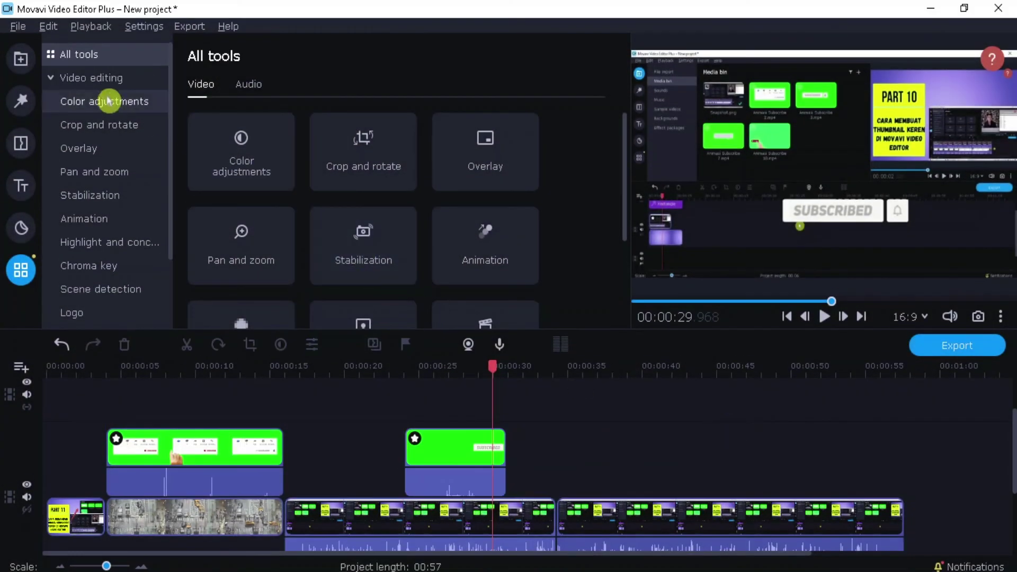
- Add Animasi Subscribe 10.mp4 over the second part of the recording at about 00:00:38 and key out its green background with Chroma key
left_click(21, 58)
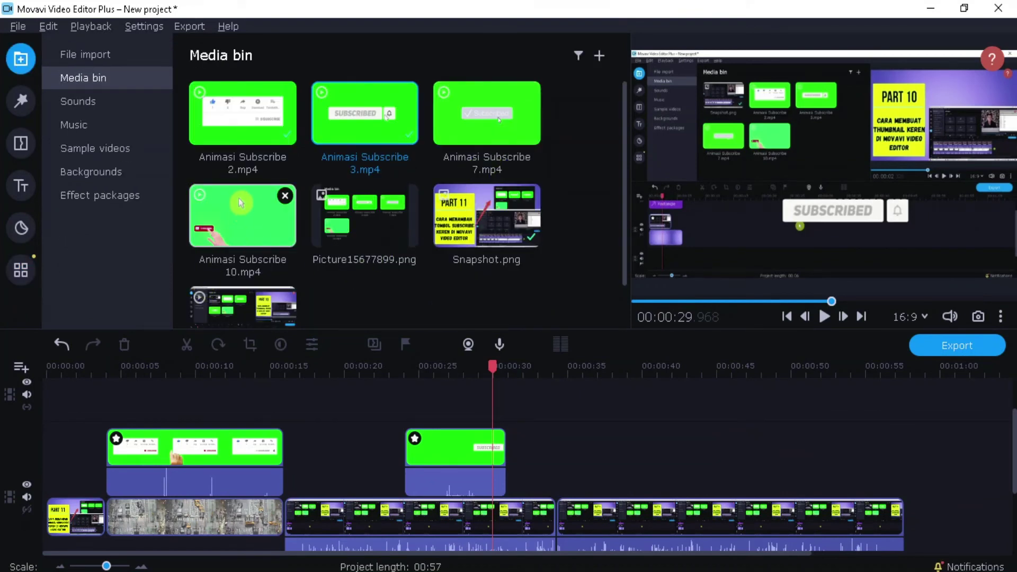
left_click_drag(236, 216, 620, 452)
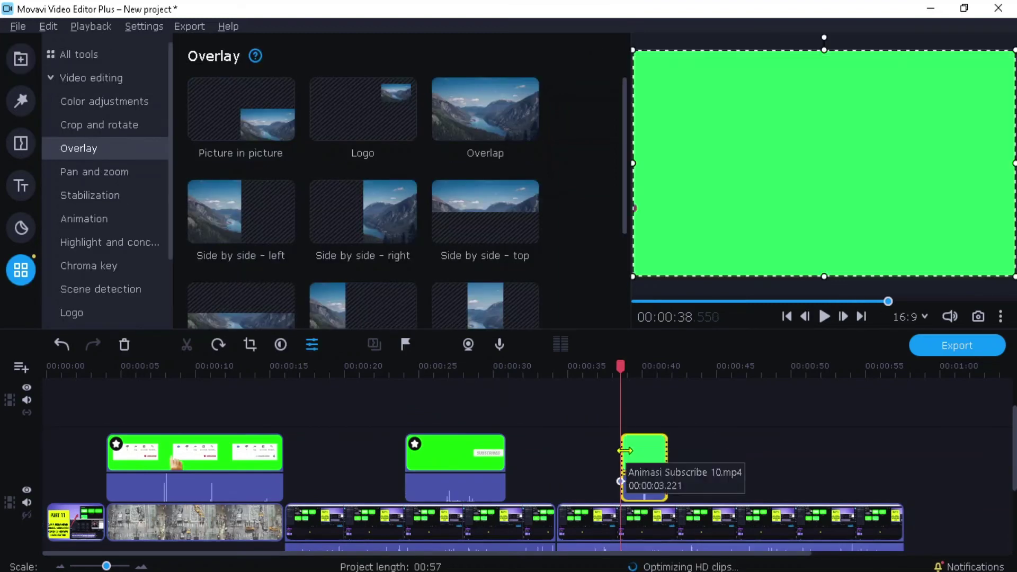
left_click(104, 266)
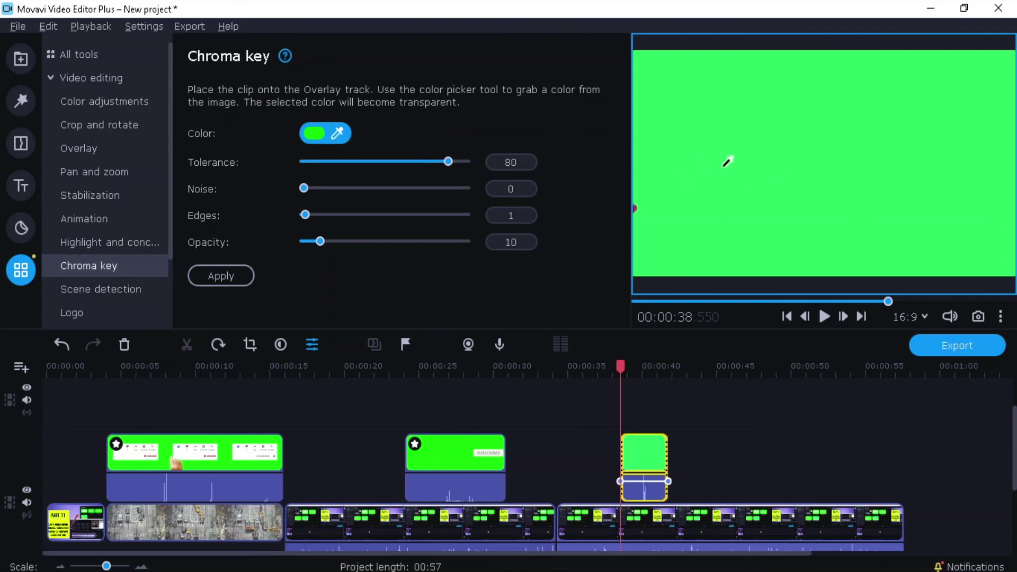
left_click(663, 110)
left_click(825, 317)
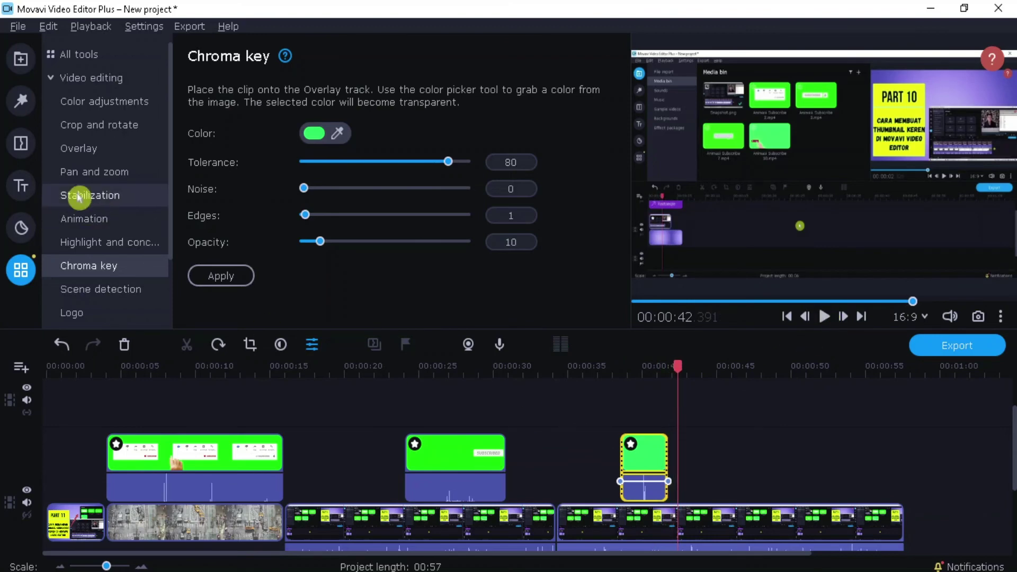
- Resize the Animasi Subscribe 10 overlay and move it so the subscribe button and hand sit in the lower middle of the frame
left_click(82, 150)
left_click_drag(632, 49, 747, 117)
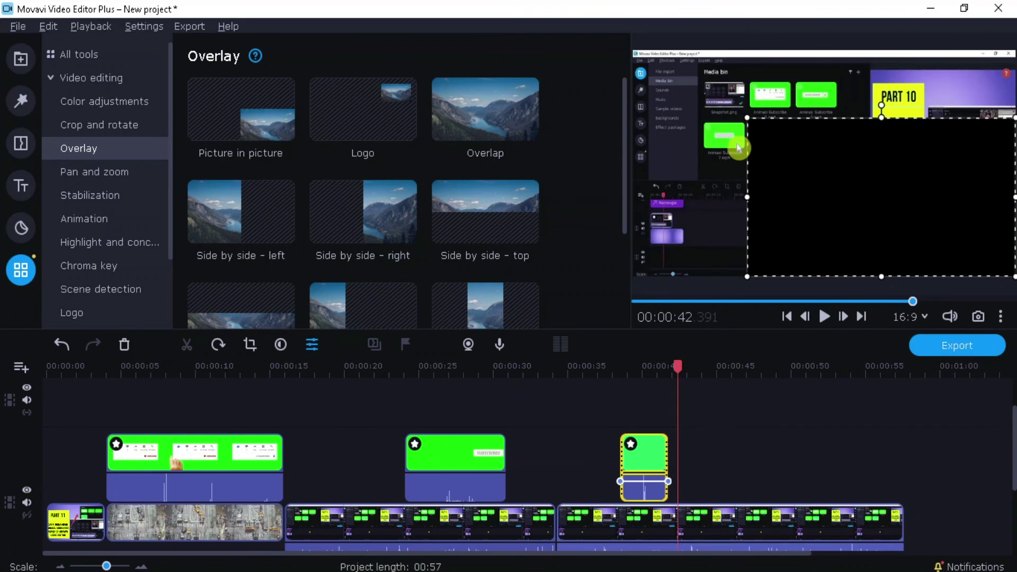
left_click(647, 413)
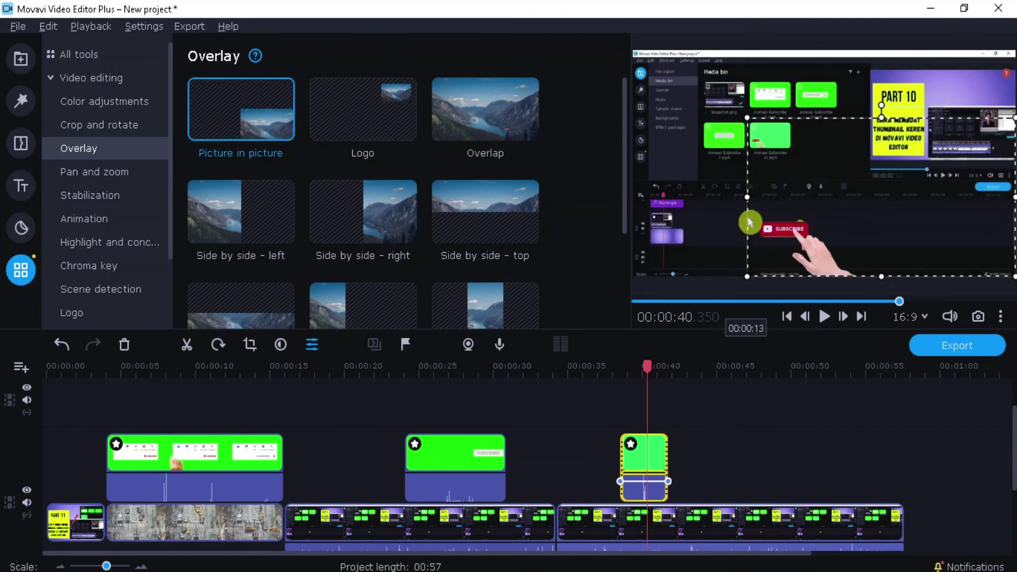
left_click_drag(743, 119, 561, 116)
left_click_drag(673, 155, 801, 156)
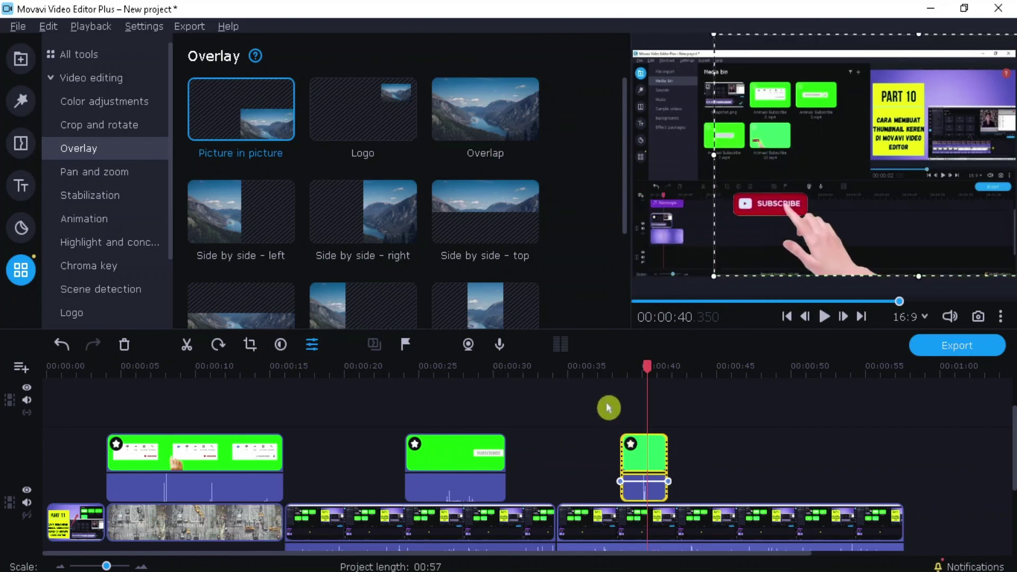
- Preview the repositioned Animasi Subscribe 10 overlay from just before the clip, at about 00:00:37
left_click(609, 370)
left_click(826, 317)
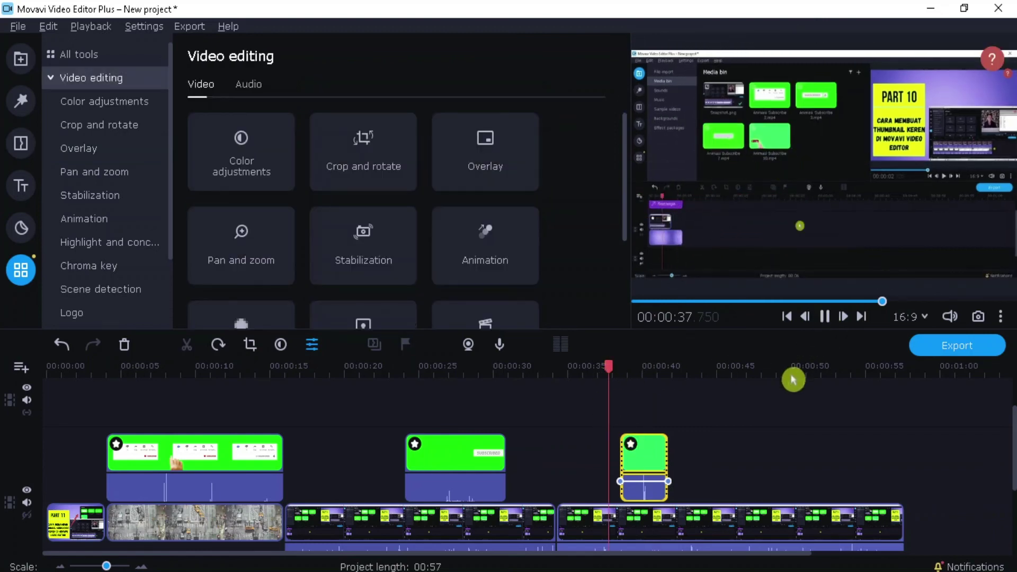